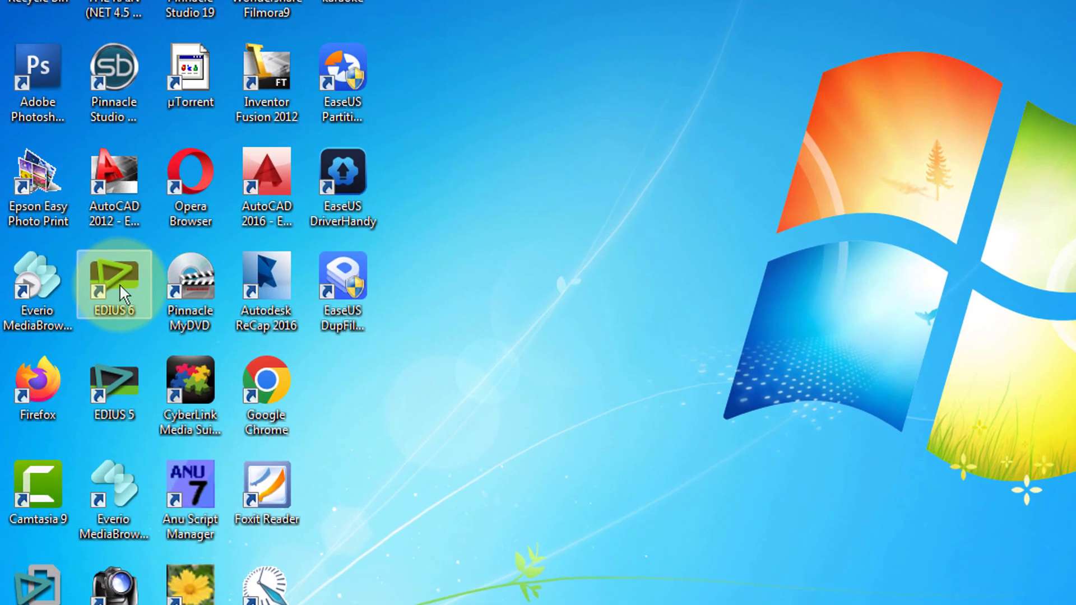
Launch EDIUS 6 and allow the program from the unverified publisher to run
double_click(120, 284)
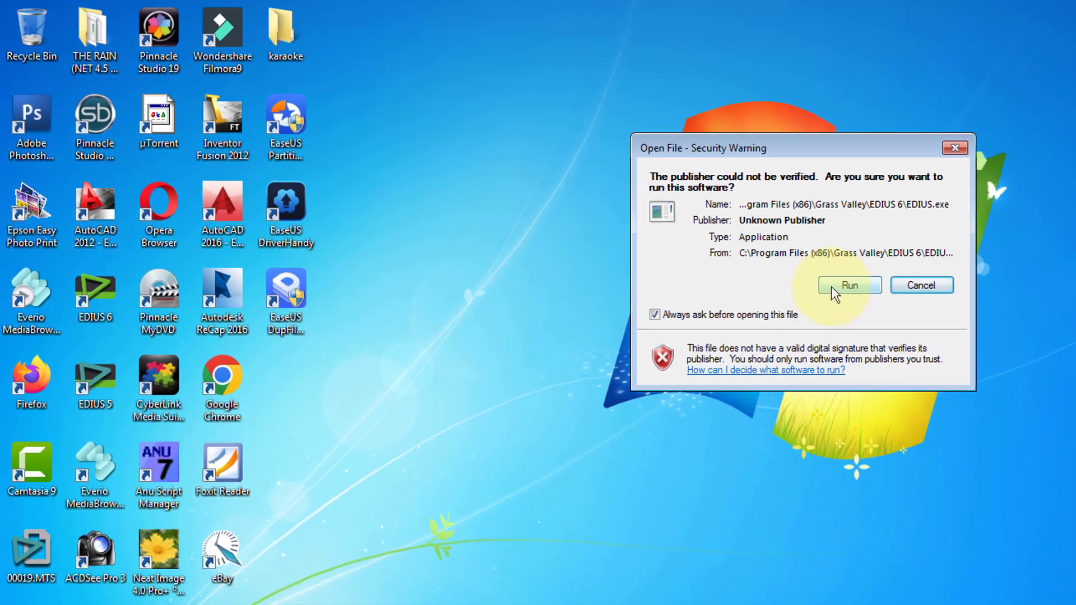
left_click(832, 285)
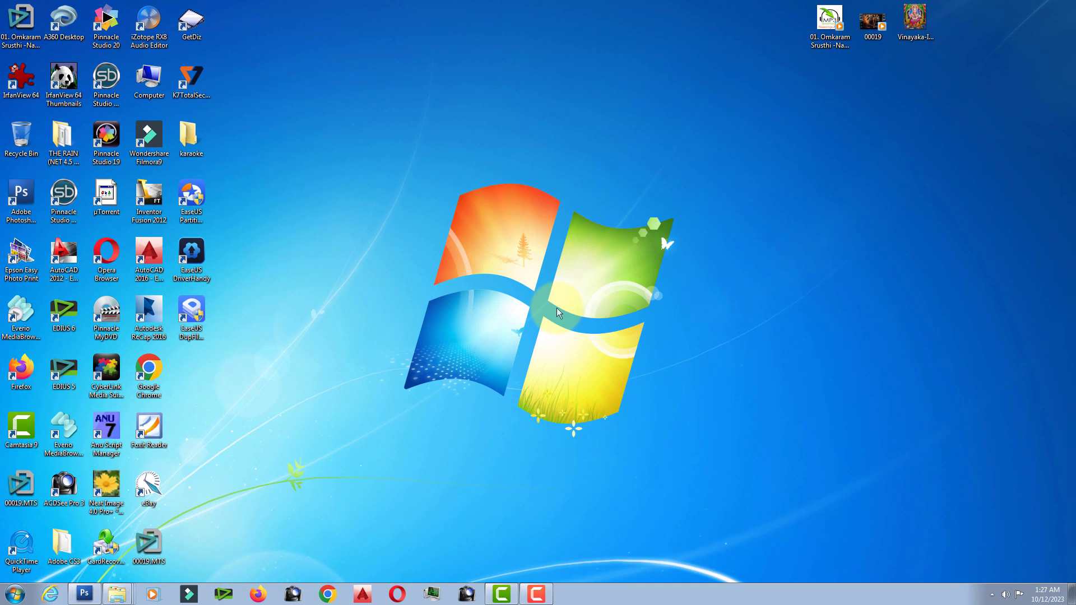
left_click(260, 260)
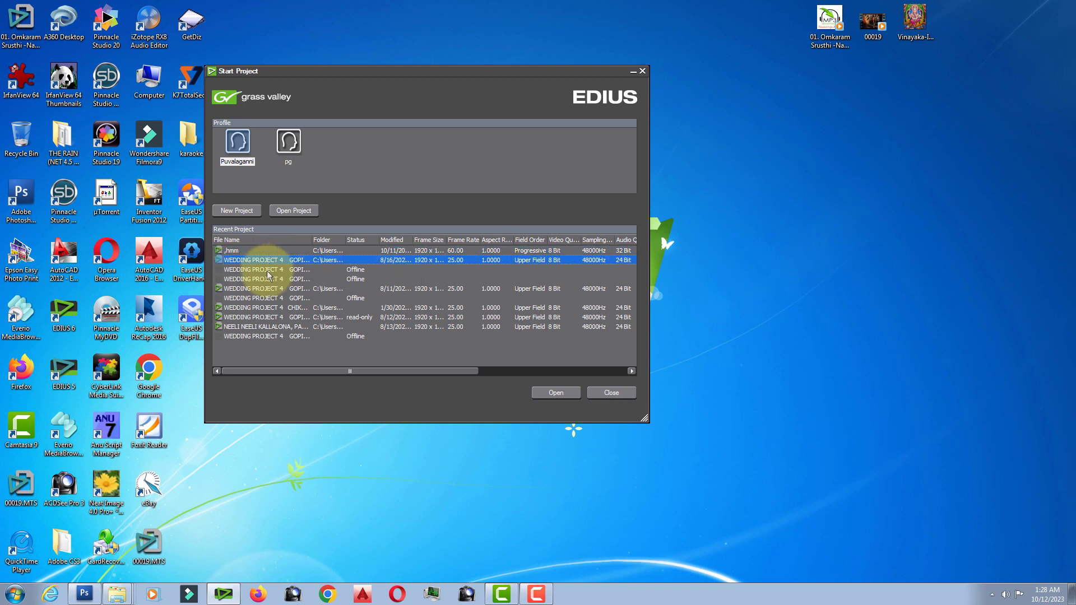
left_click(269, 279)
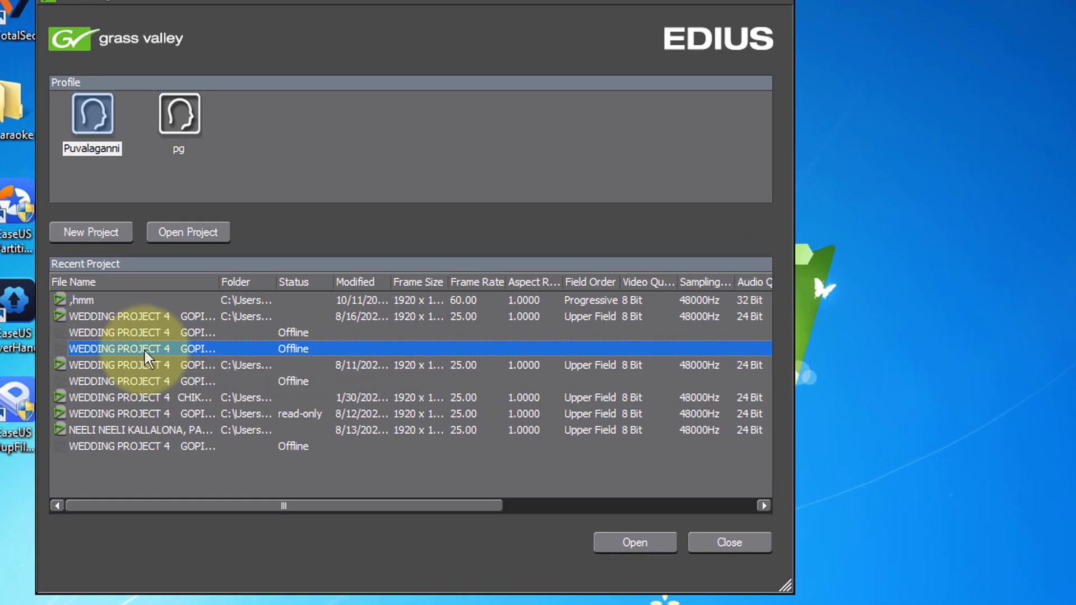
left_click(152, 317)
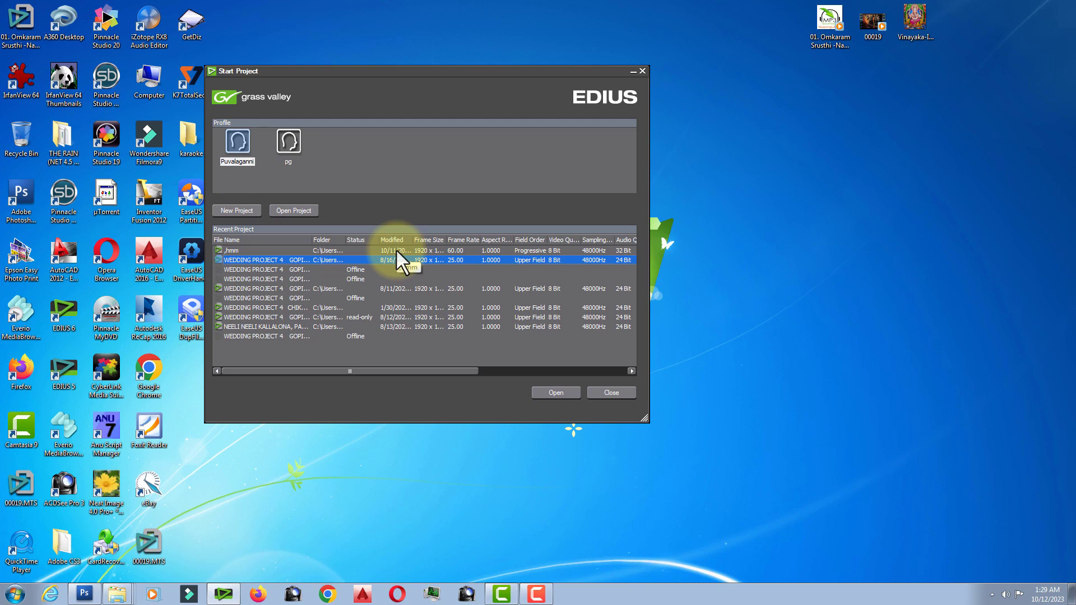
Start a new project and name it MY PROJECT
left_click(236, 211)
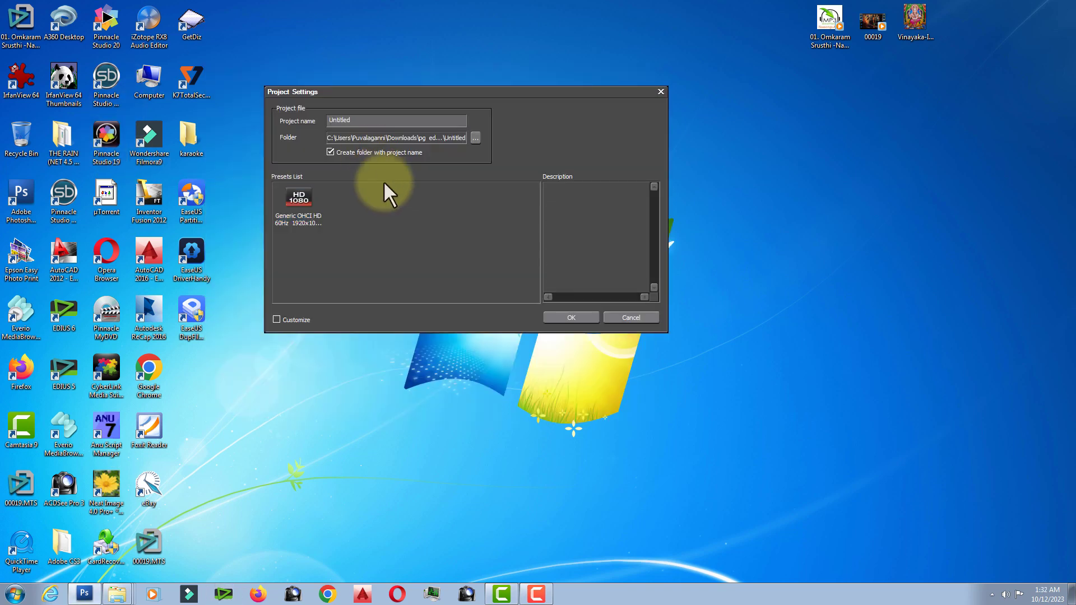
double_click(368, 119)
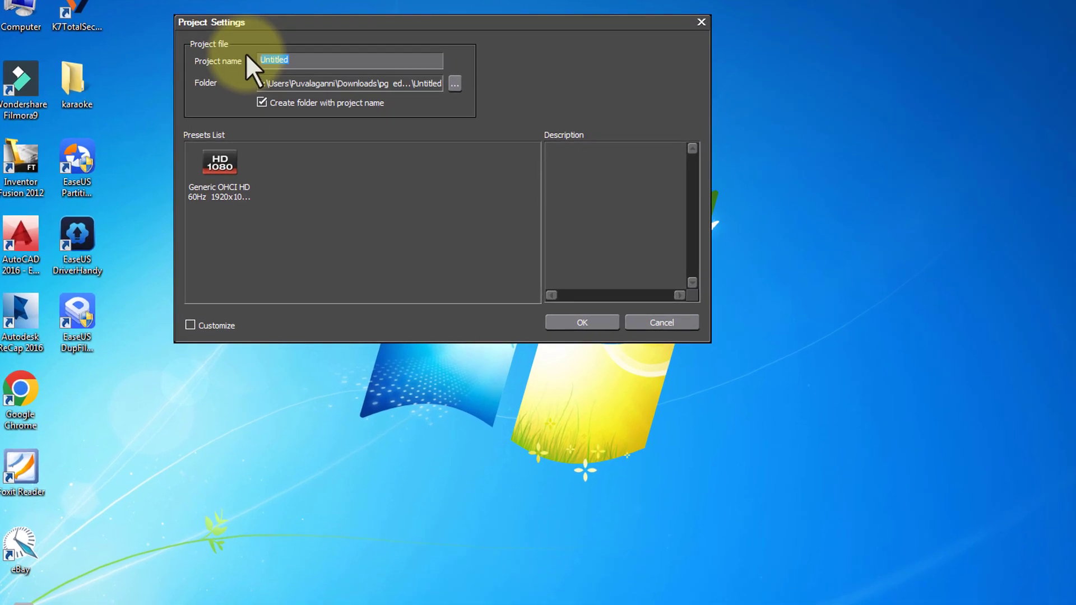
type("MY PROJEC")
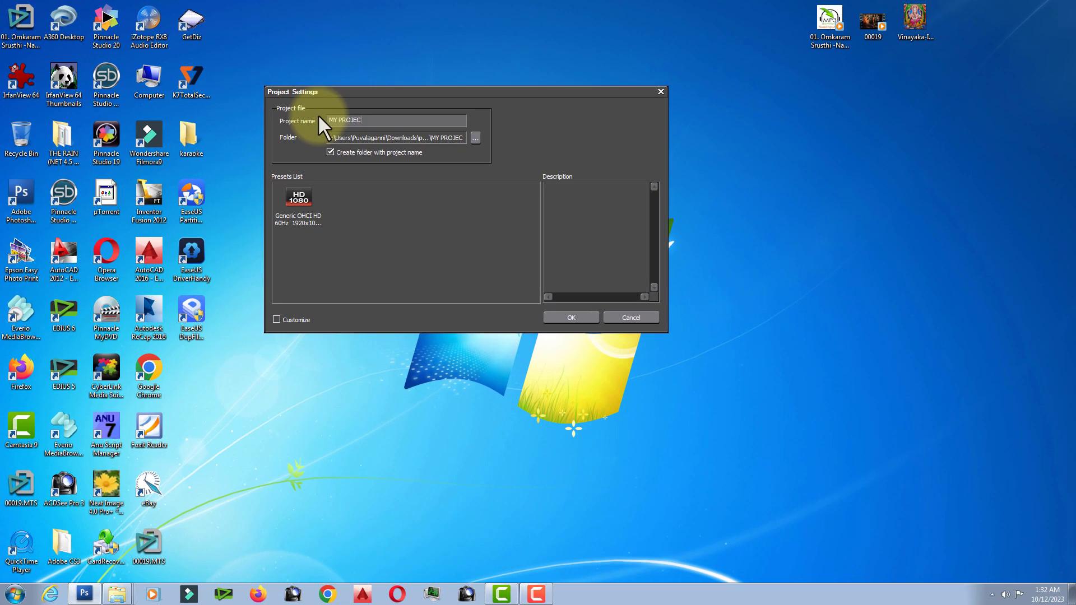
type("T")
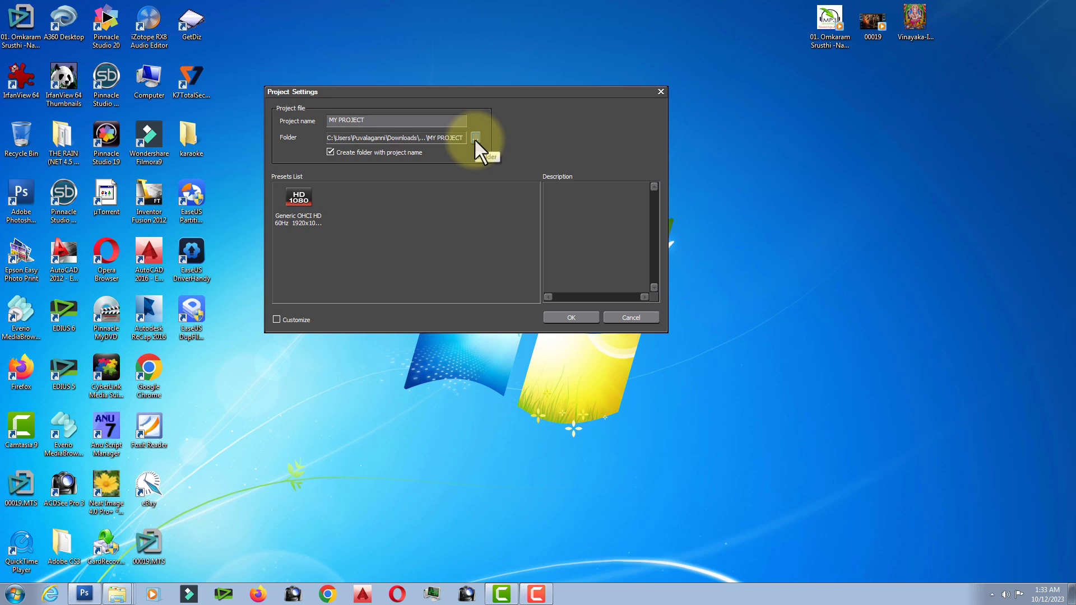
Create a new folder named MY PROJECT on the Desktop and choose it as the project folder
left_click(475, 137)
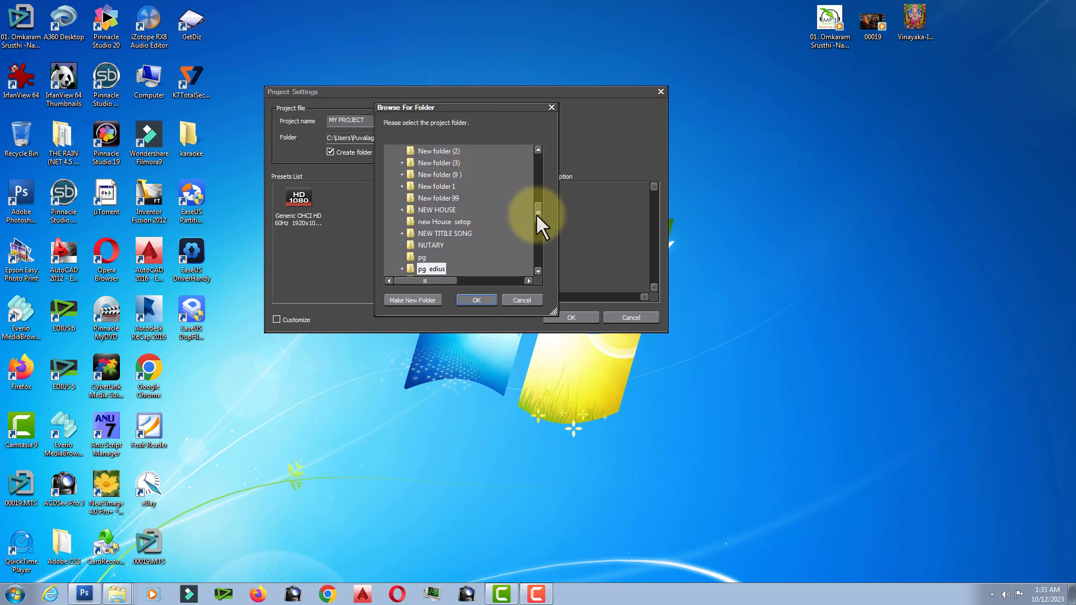
left_click_drag(536, 213, 538, 153)
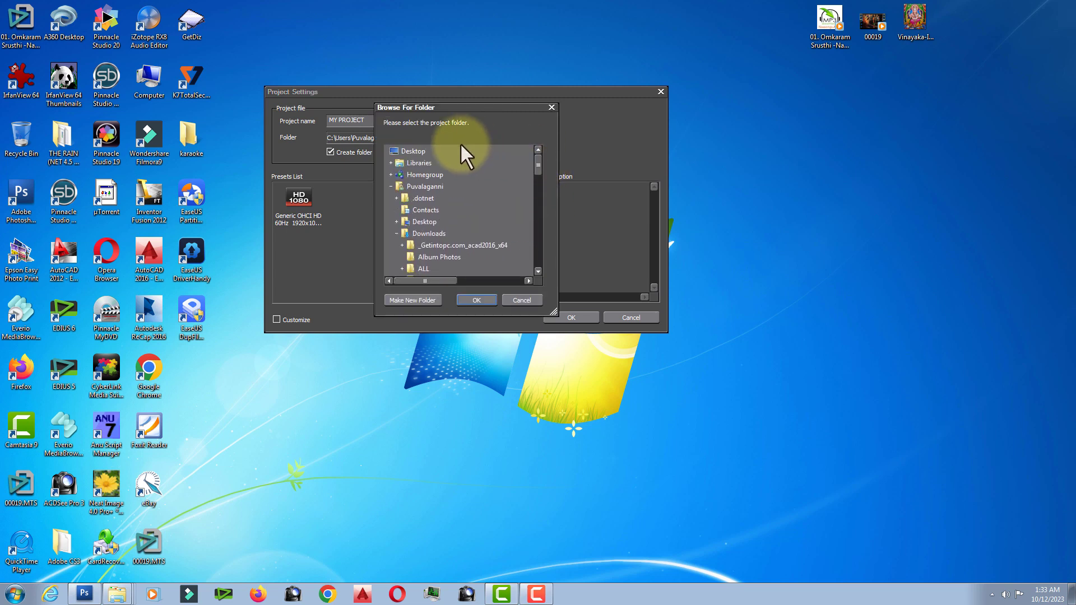
left_click(413, 151)
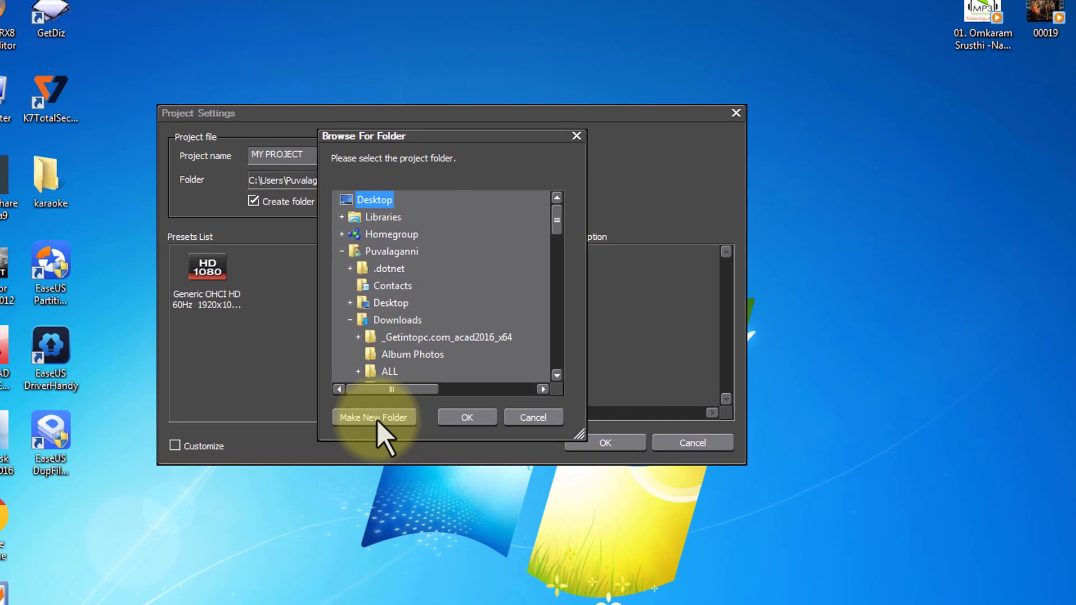
left_click(377, 421)
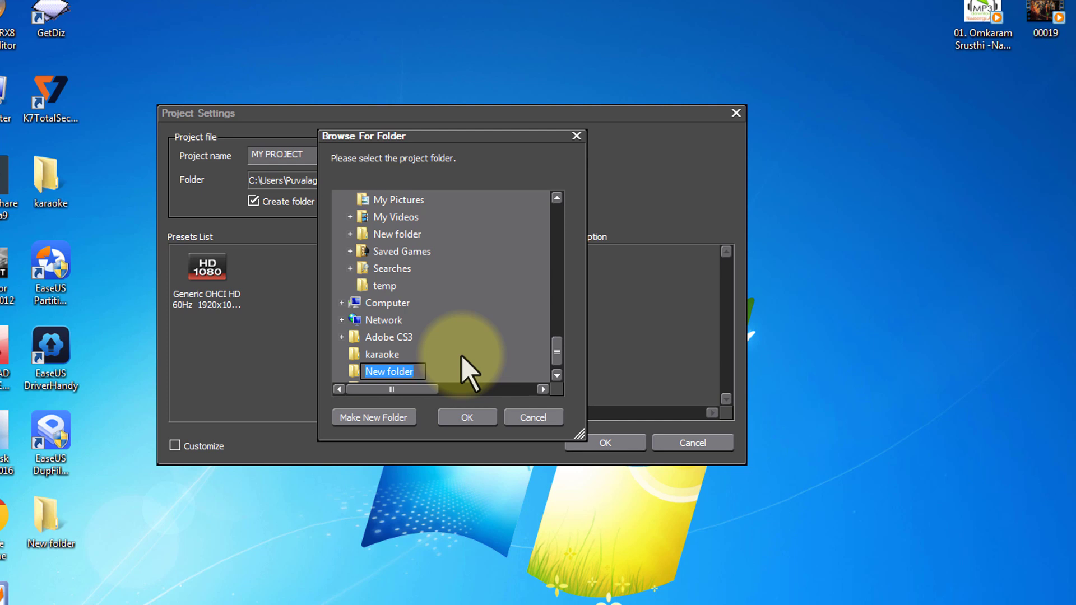
type("MY")
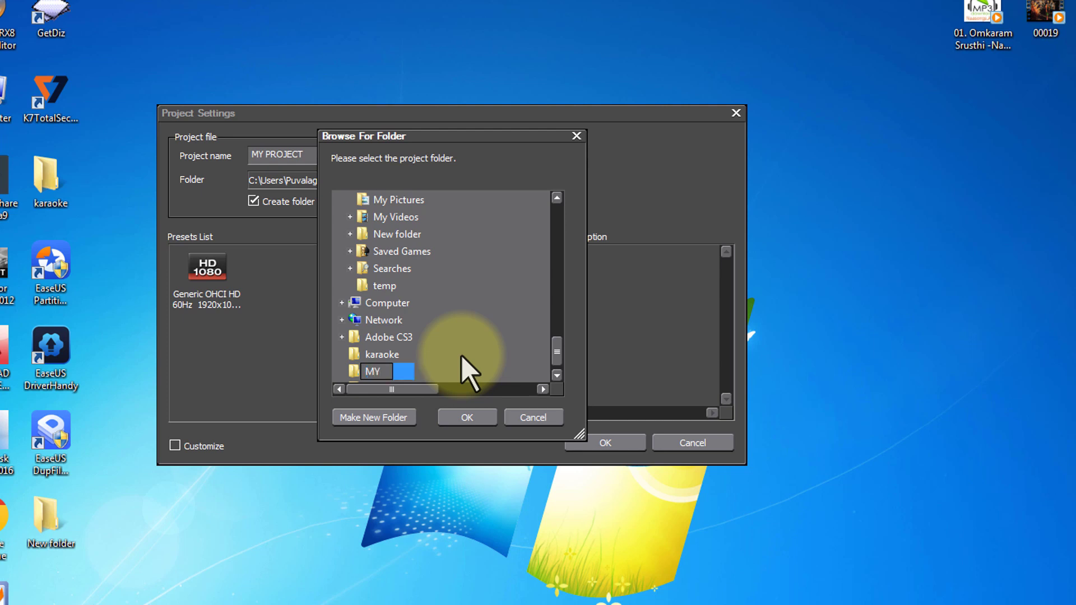
type(" PROJECT")
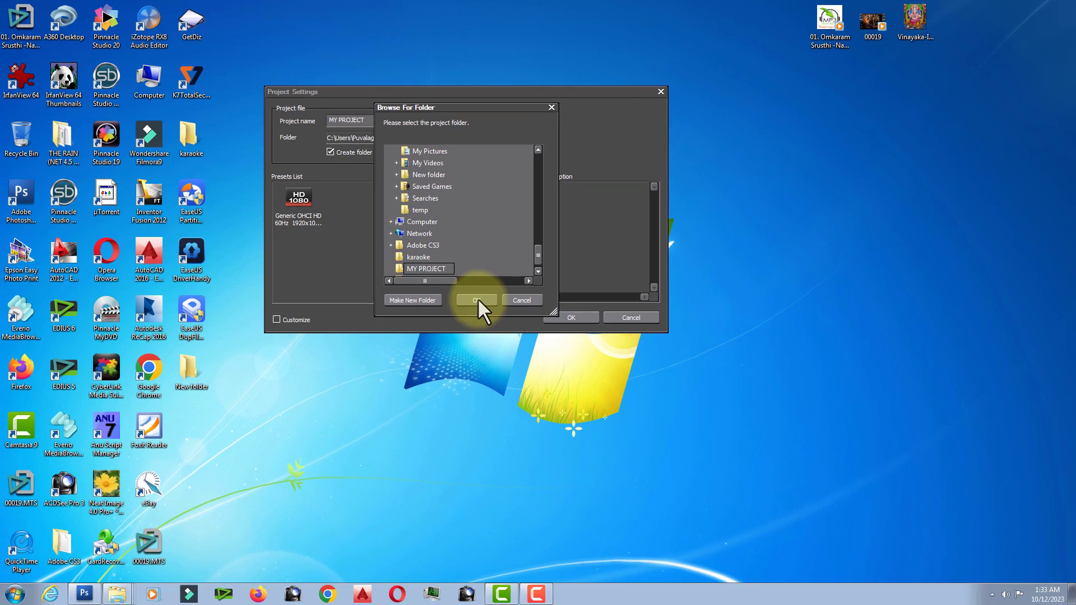
left_click(478, 299)
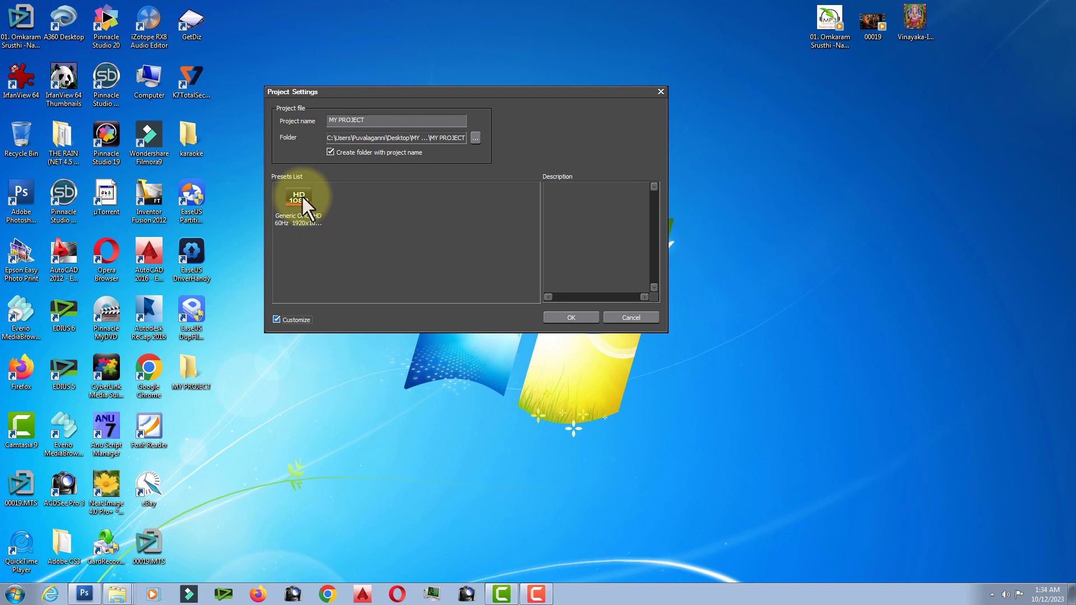
Customize the Generic OHCI HD preset with video preset HD 1920 x 1080 59.94i and audio preset 48kHz/8ch
double_click(301, 194)
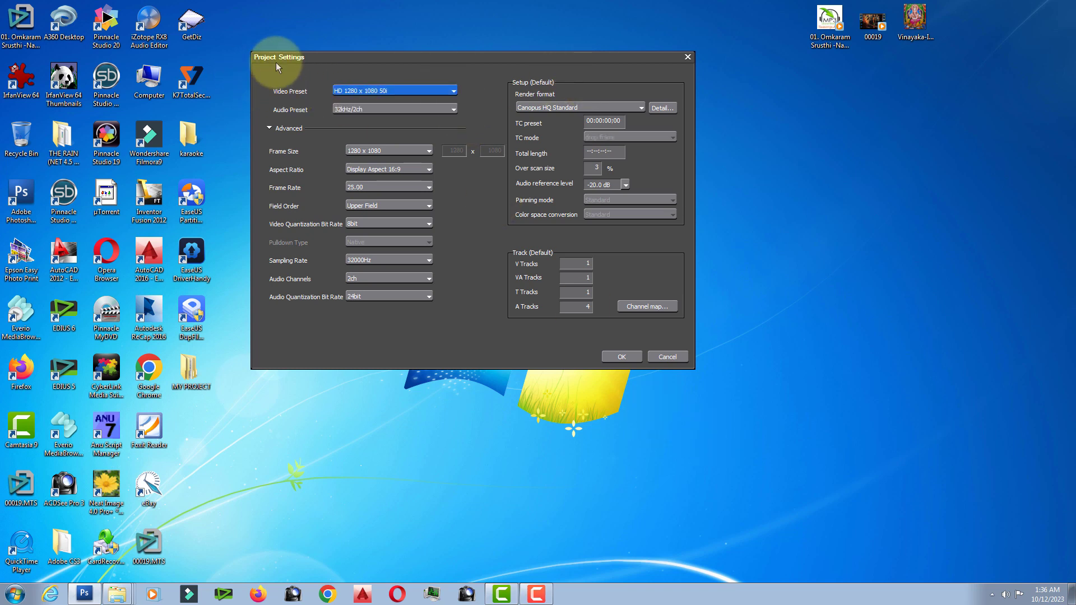
left_click(454, 93)
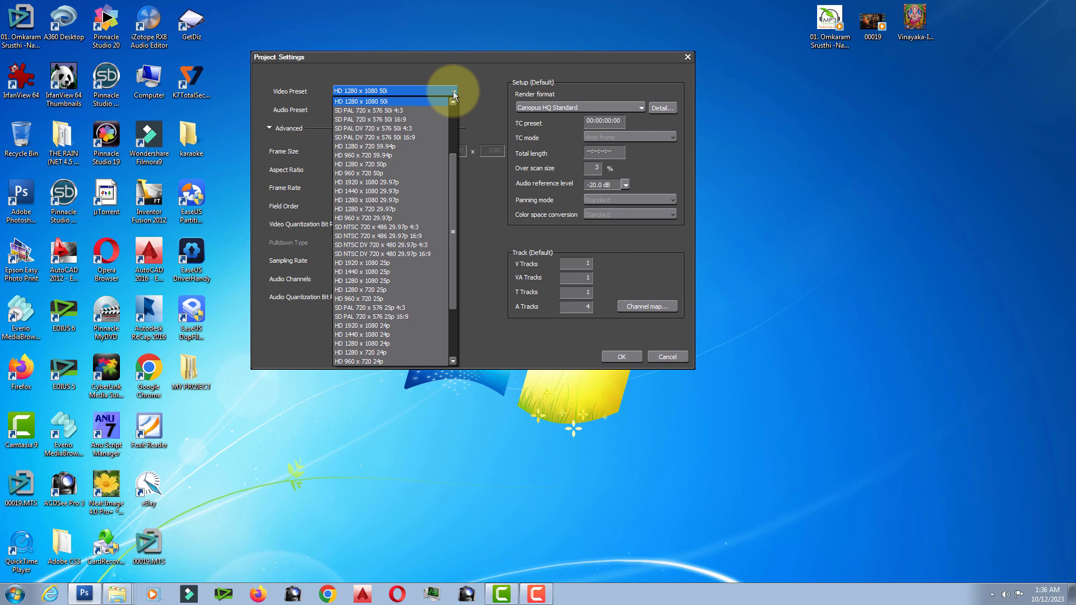
left_click_drag(453, 209, 453, 161)
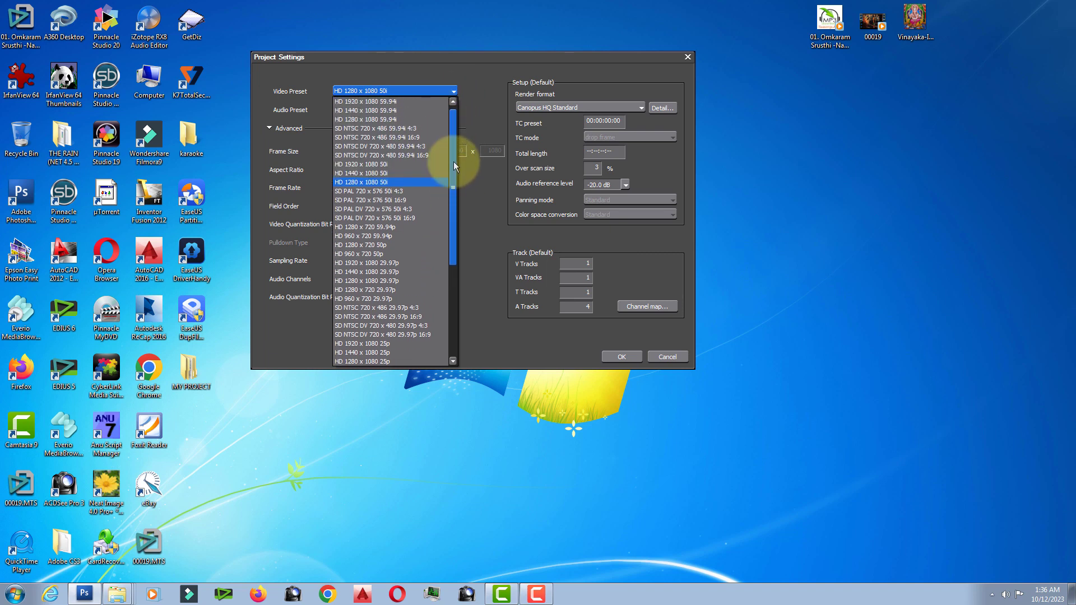
left_click(398, 104)
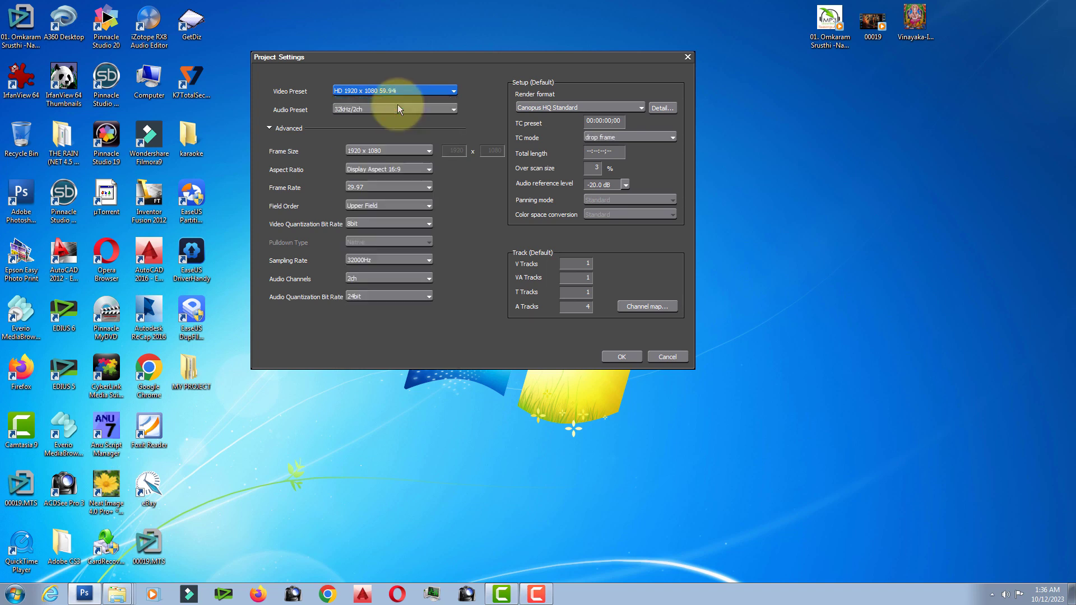
left_click(439, 108)
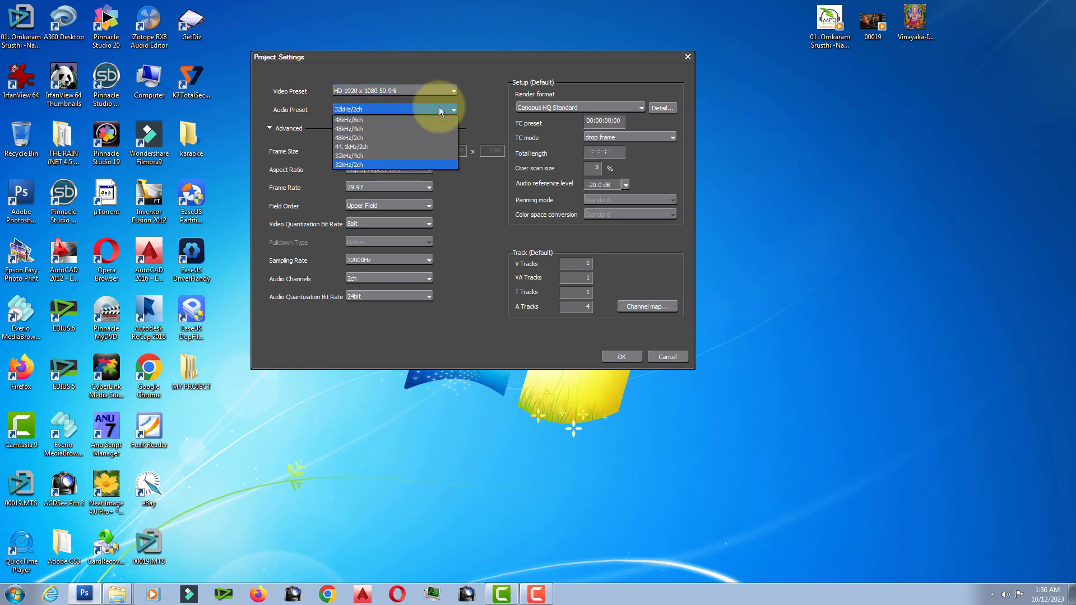
left_click(387, 120)
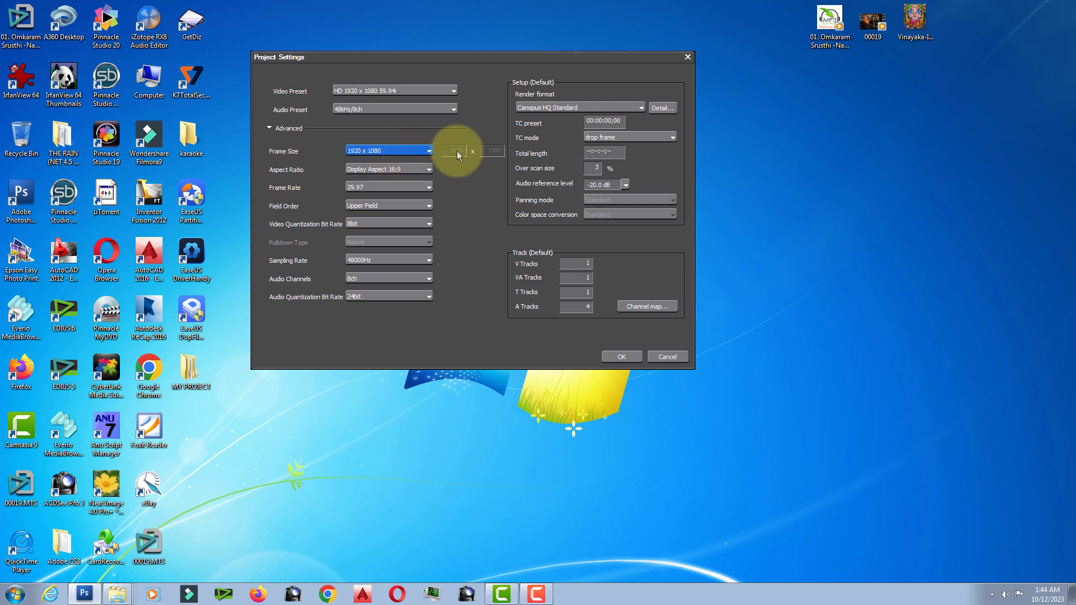
Set the aspect ratio to Display Aspect 16:9 and the frame rate to 30.00
left_click(380, 169)
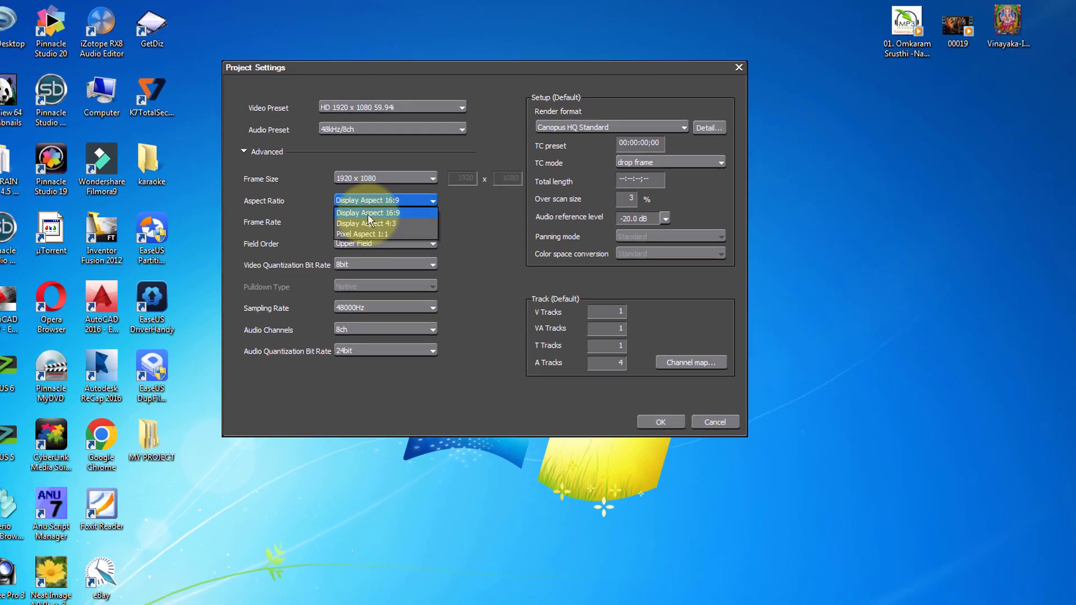
left_click(360, 256)
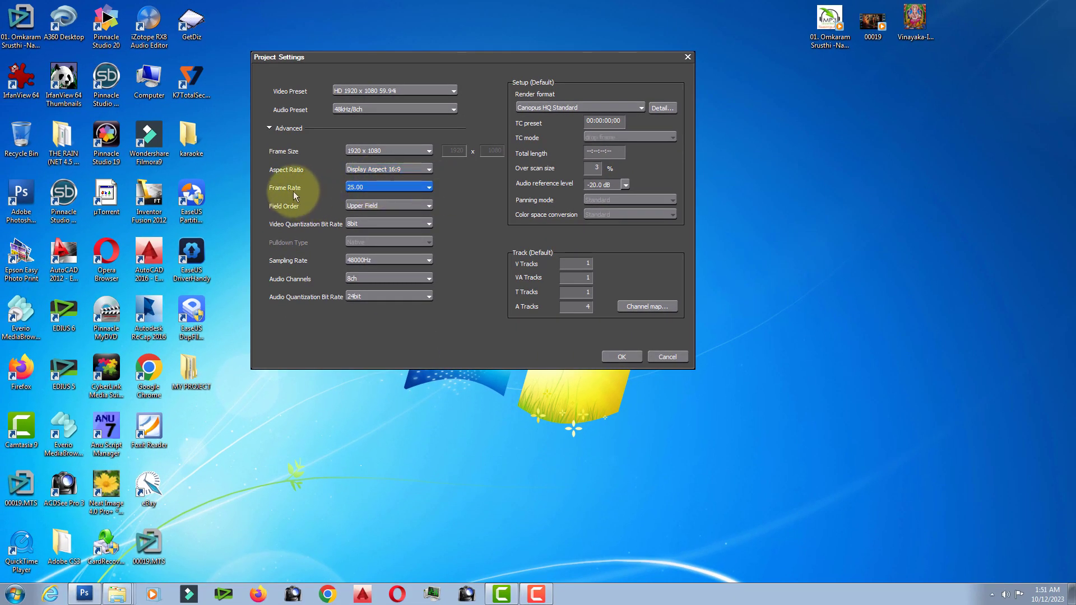
left_click(374, 186)
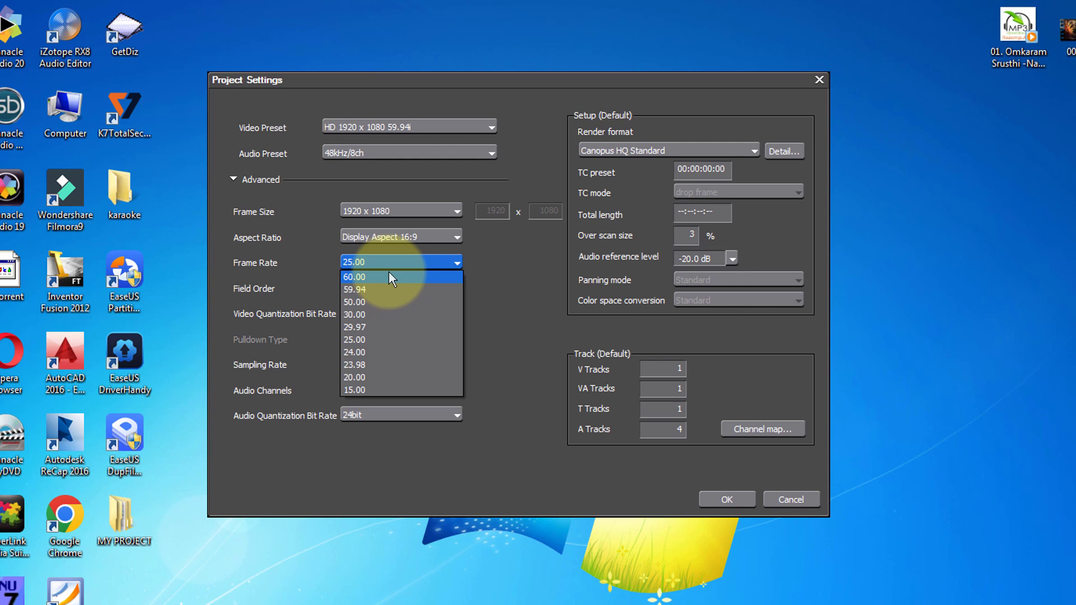
left_click(374, 315)
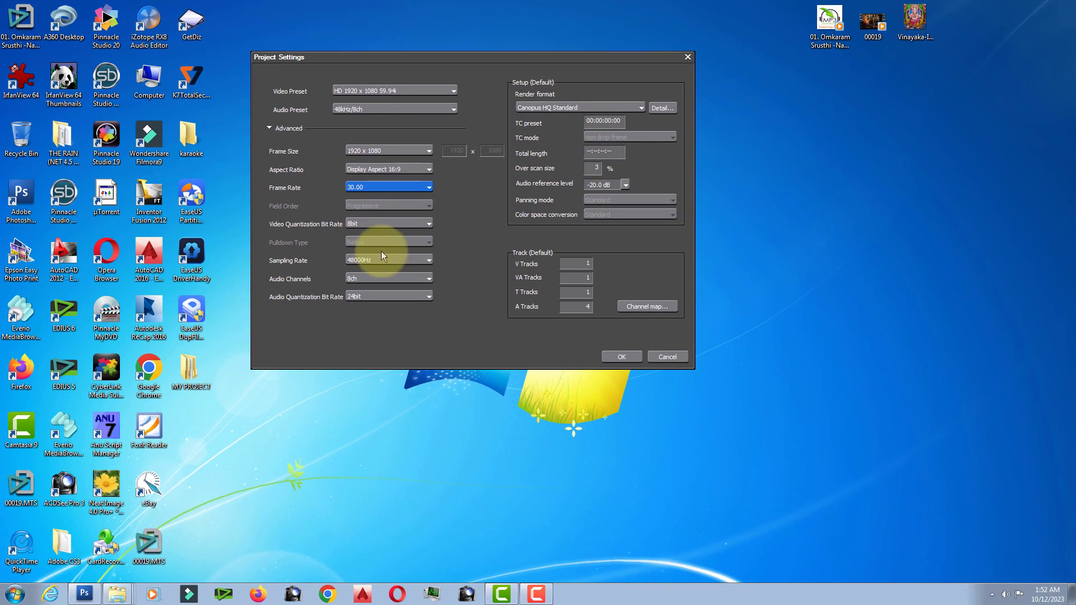
Set the video quantization bit rate to 8bit and the audio sampling rate to 48000Hz
left_click(364, 223)
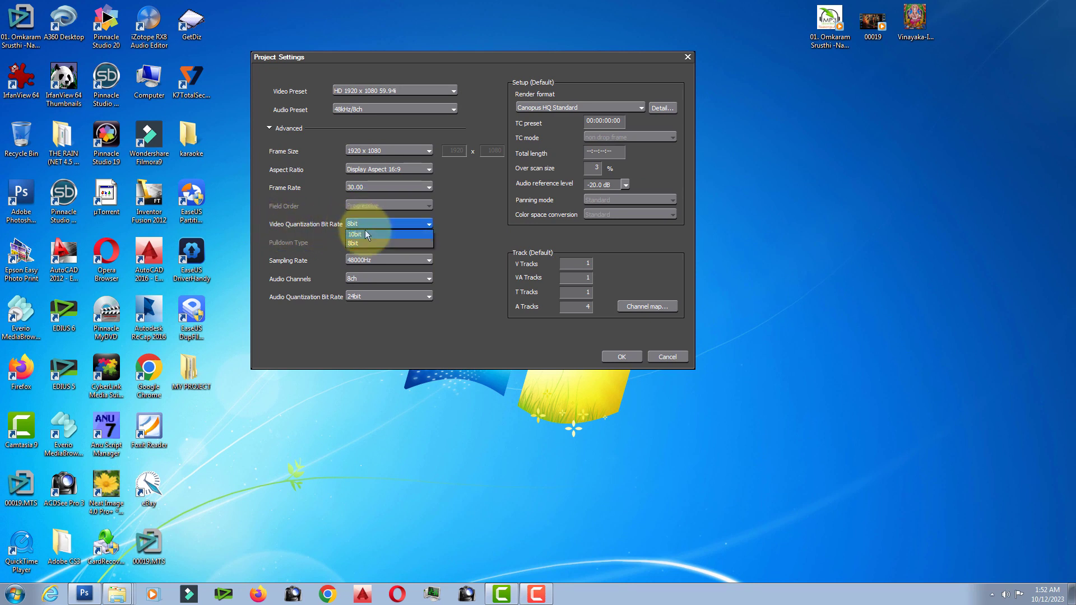
left_click(365, 244)
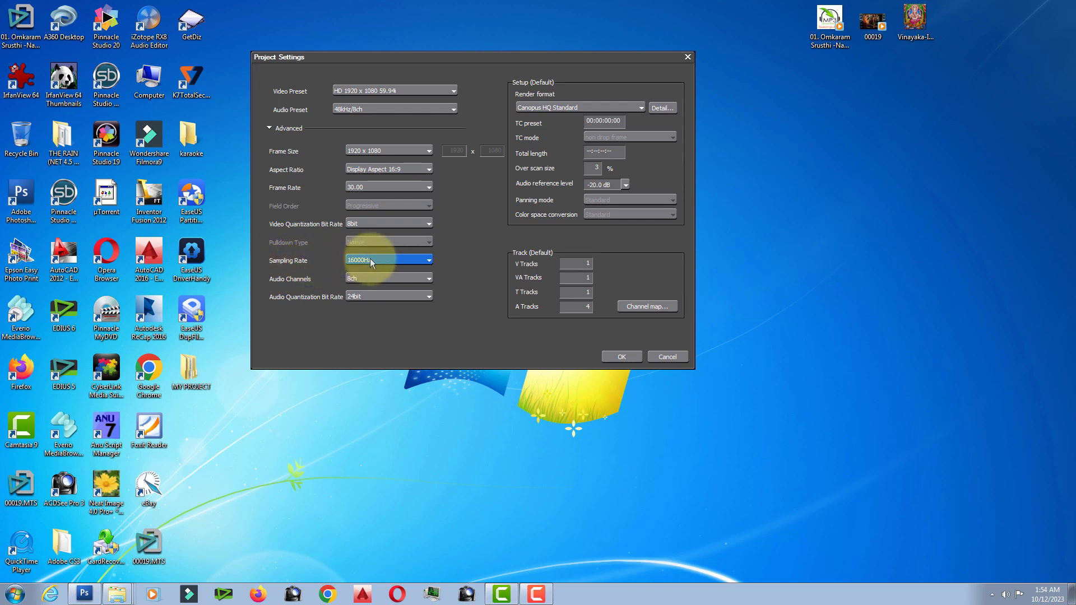
left_click(371, 260)
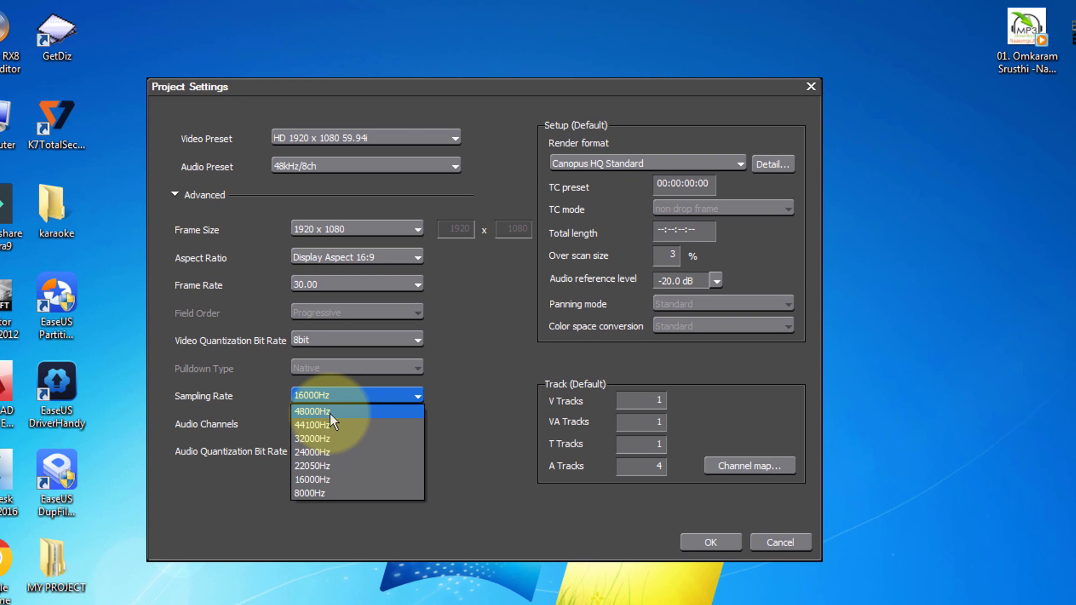
left_click(330, 412)
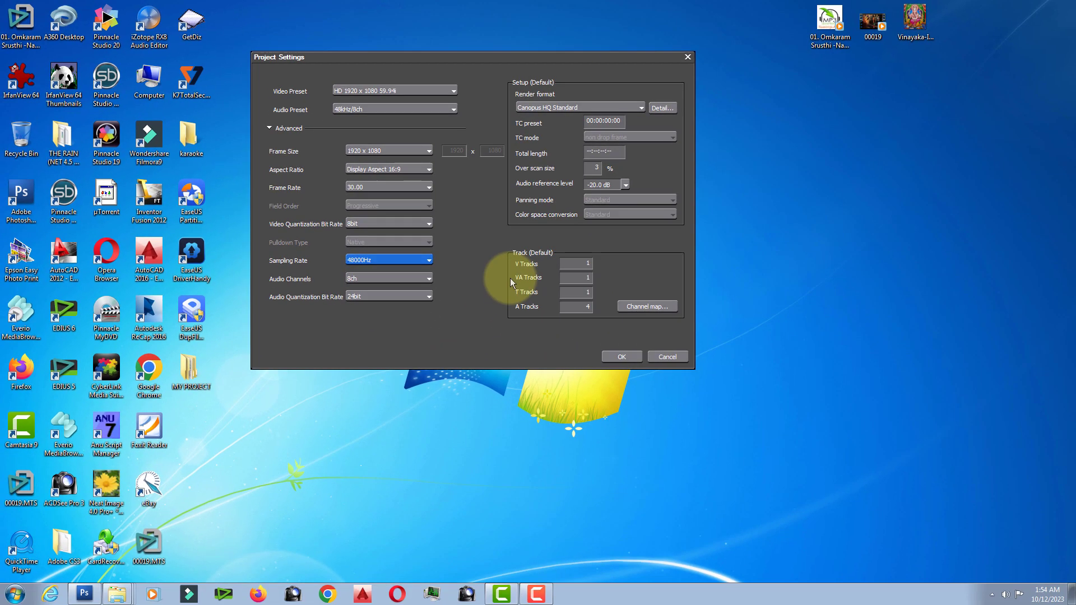
Set the audio channels to 6ch and the audio quantization bit rate to 32bit
key("Tab")
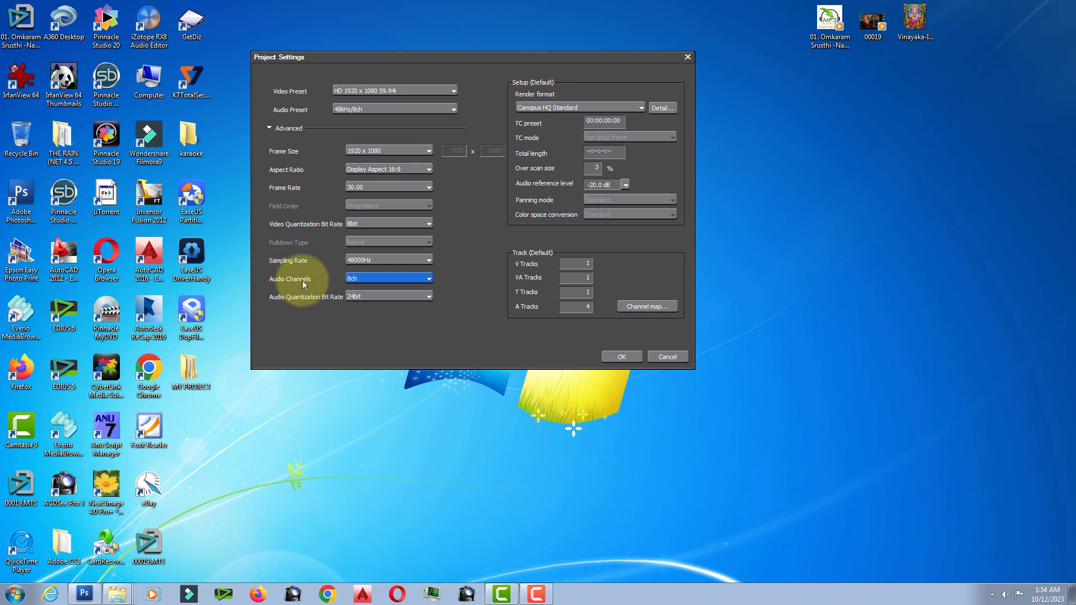
left_click(382, 279)
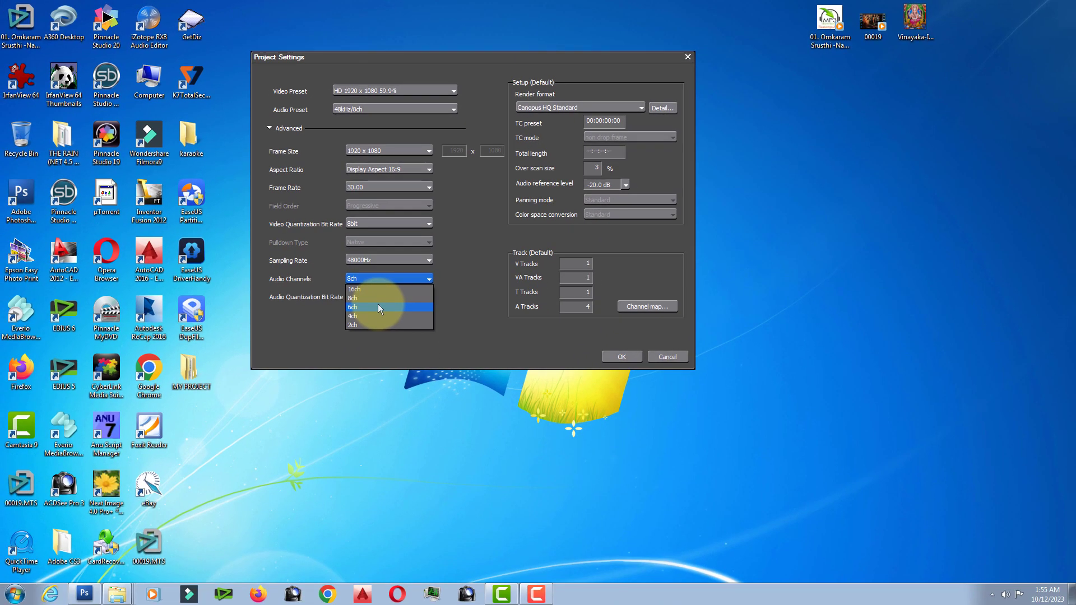
left_click(380, 308)
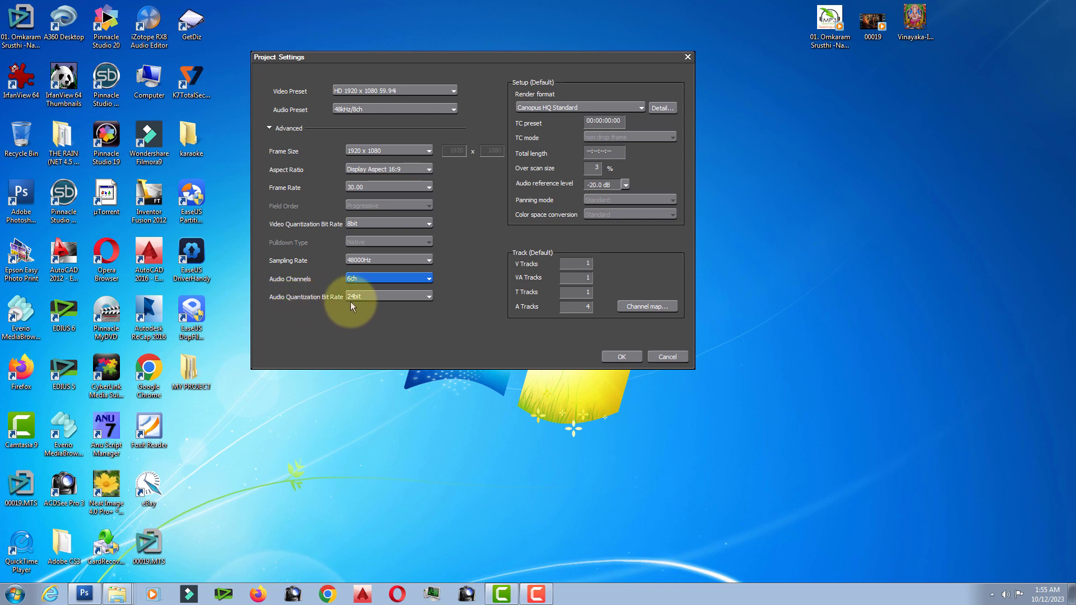
left_click(375, 298)
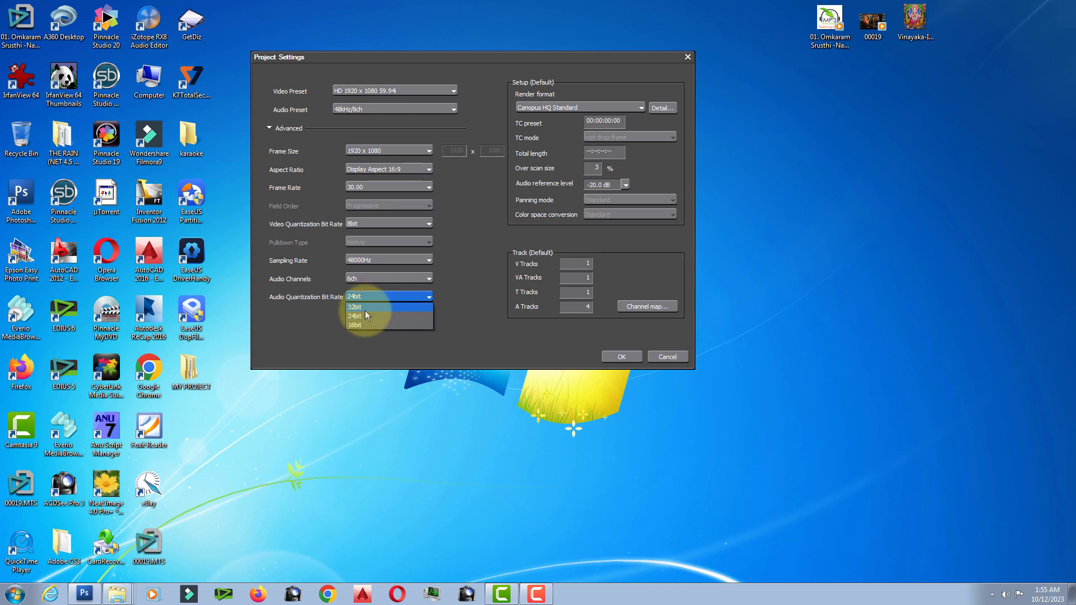
left_click(366, 309)
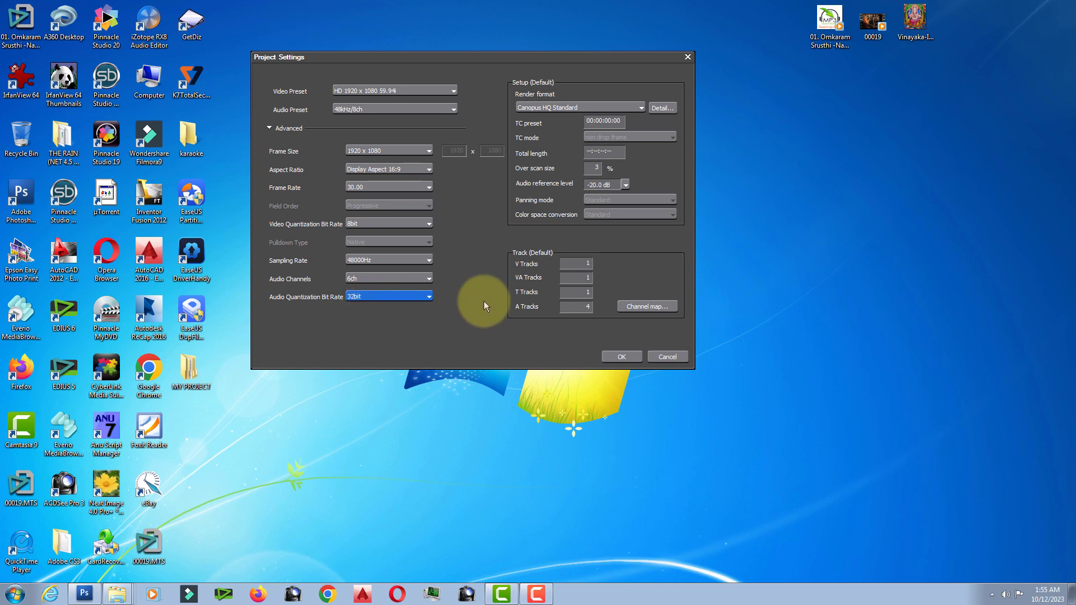
Set the render format to Canopus HQ Standard in the default setup
key("Tab")
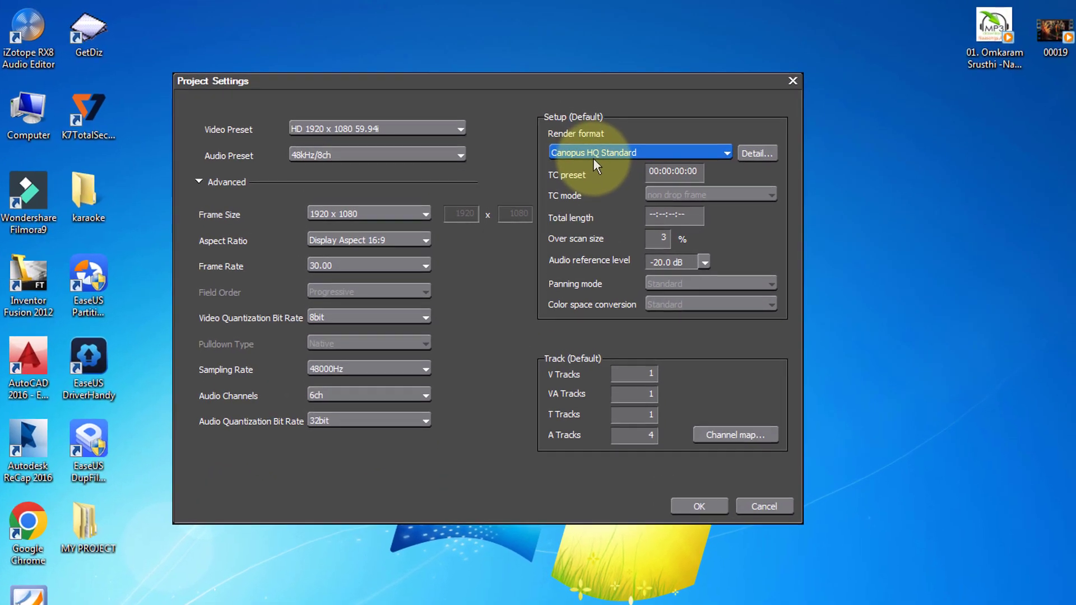
left_click(547, 111)
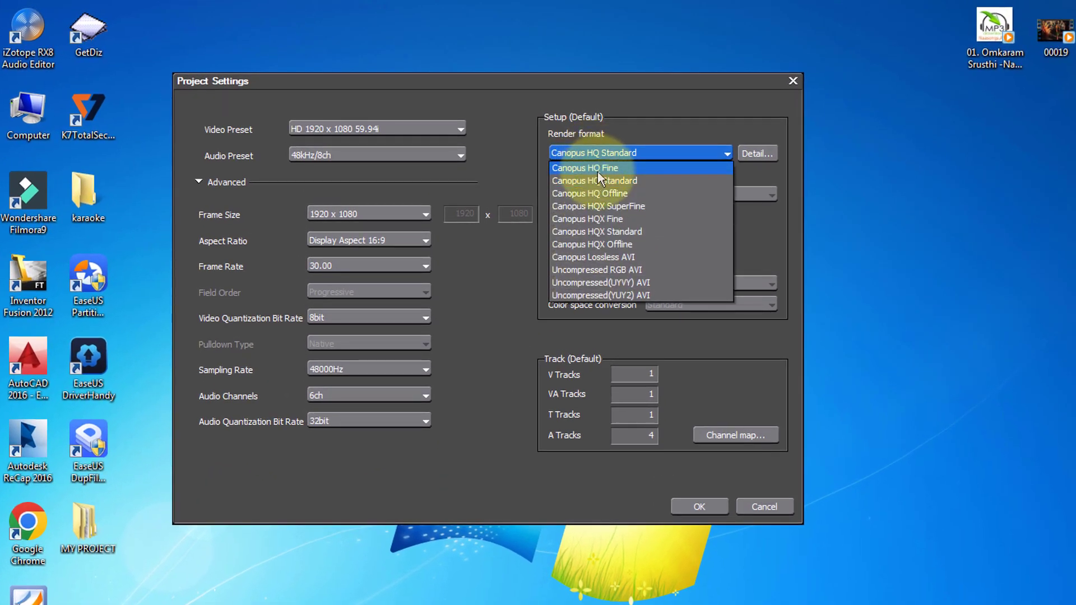
left_click(598, 171)
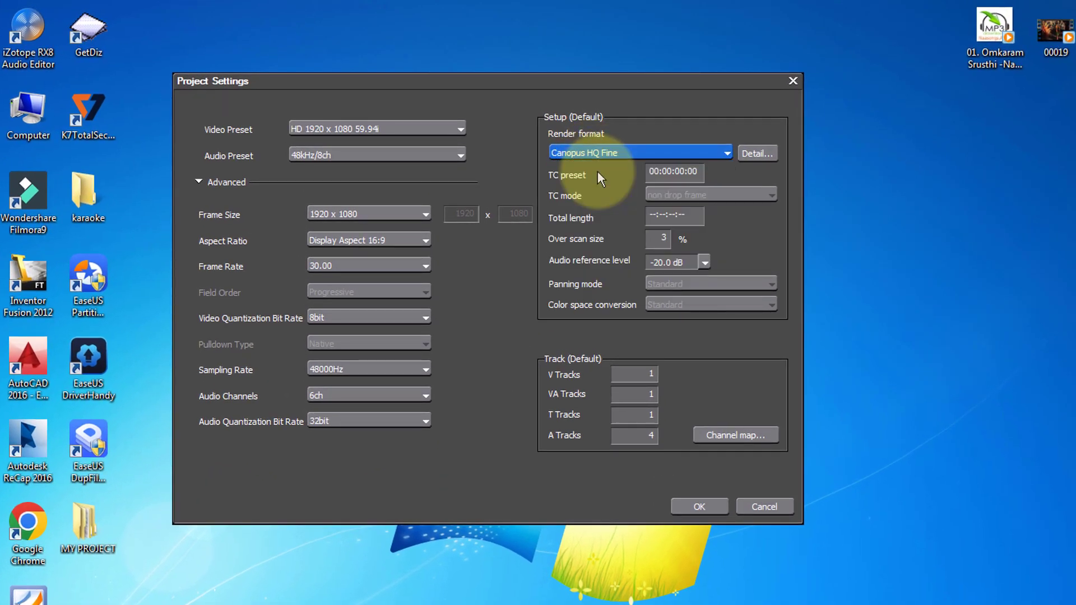
left_click(658, 158)
left_click(628, 183)
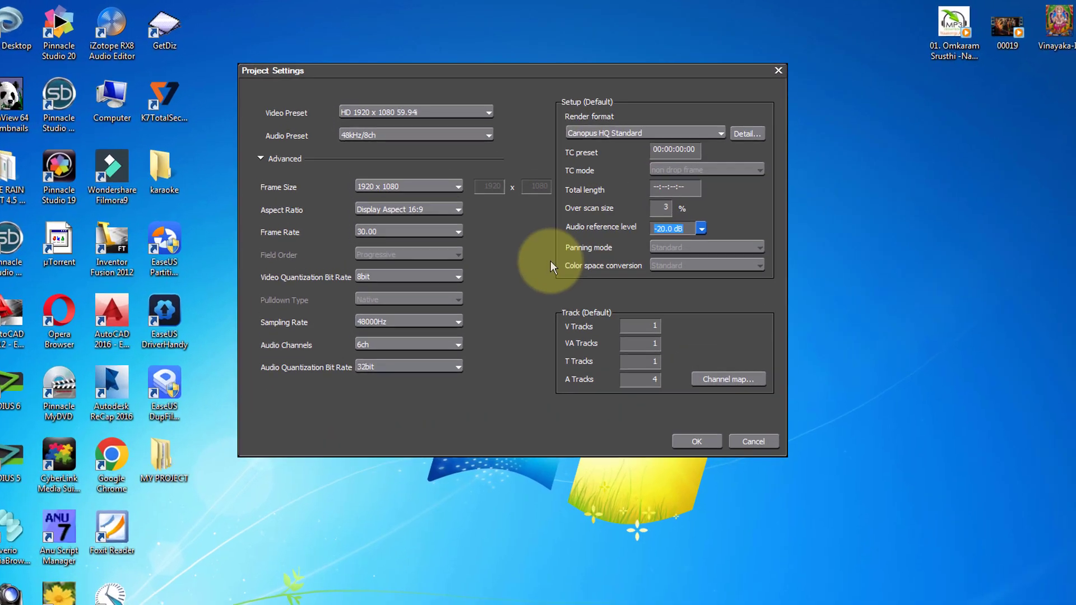
Set the audio reference level to -20.0 dB in the default setup
left_click(539, 185)
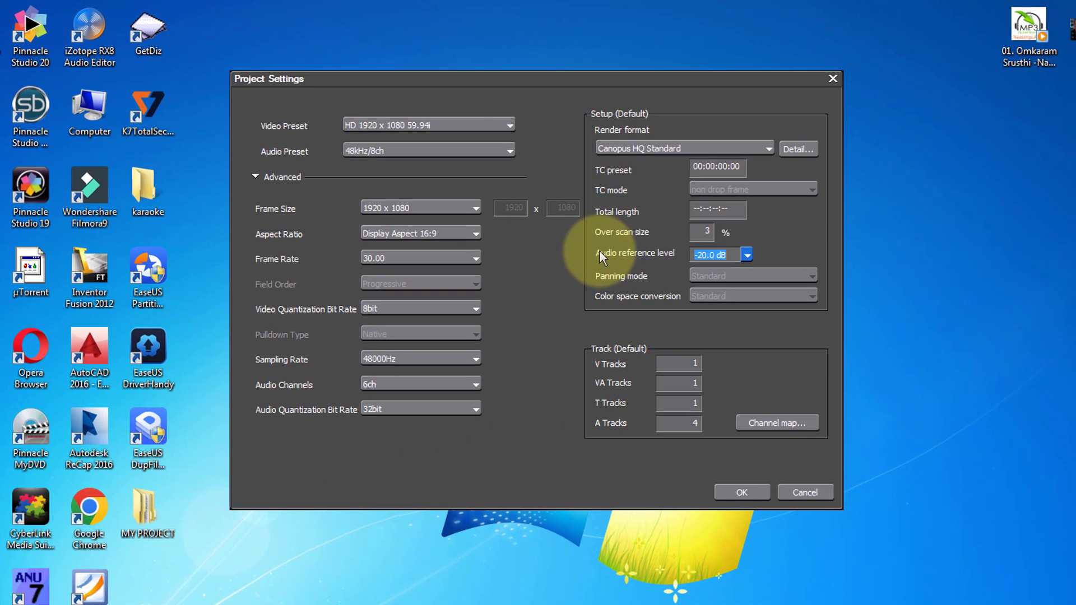
left_click(746, 255)
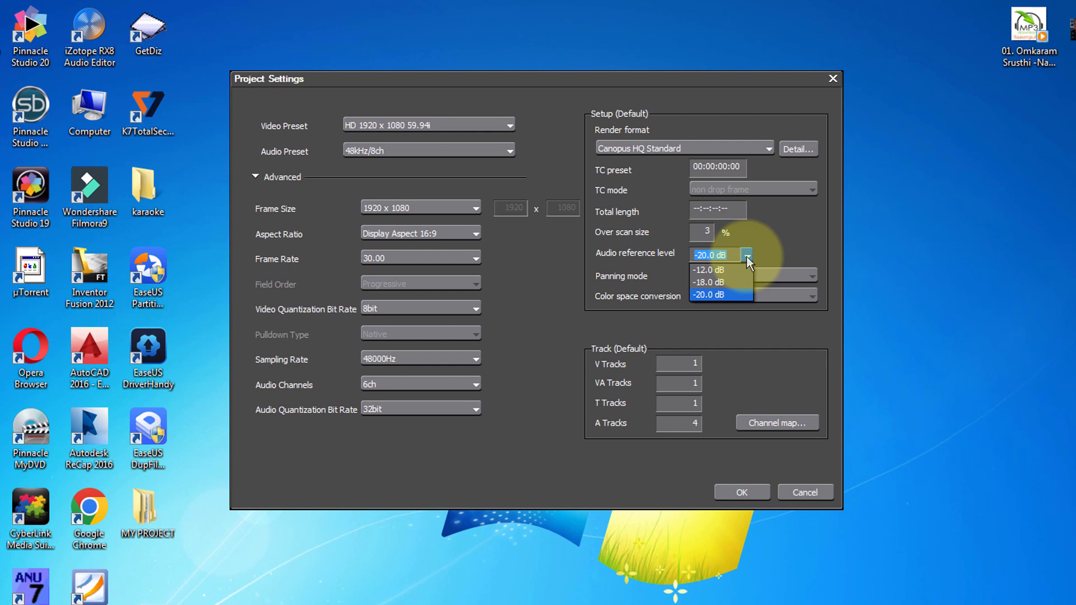
left_click(711, 297)
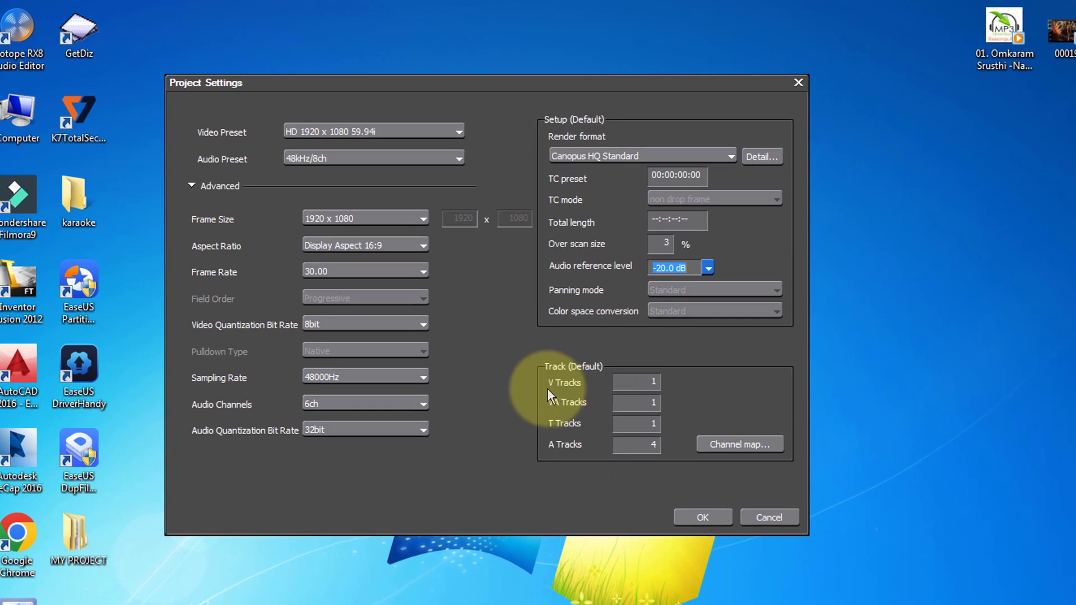
Set the default tracks to 2 V, 1 VA, 2 T and 5 A, and create the project with these settings
left_click(653, 384)
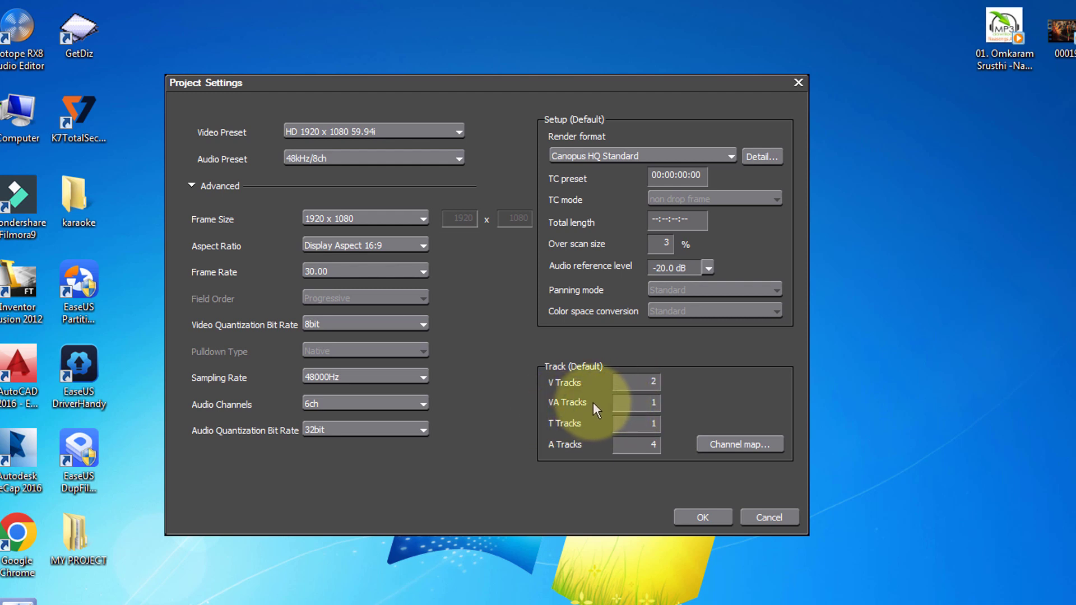
left_click(654, 409)
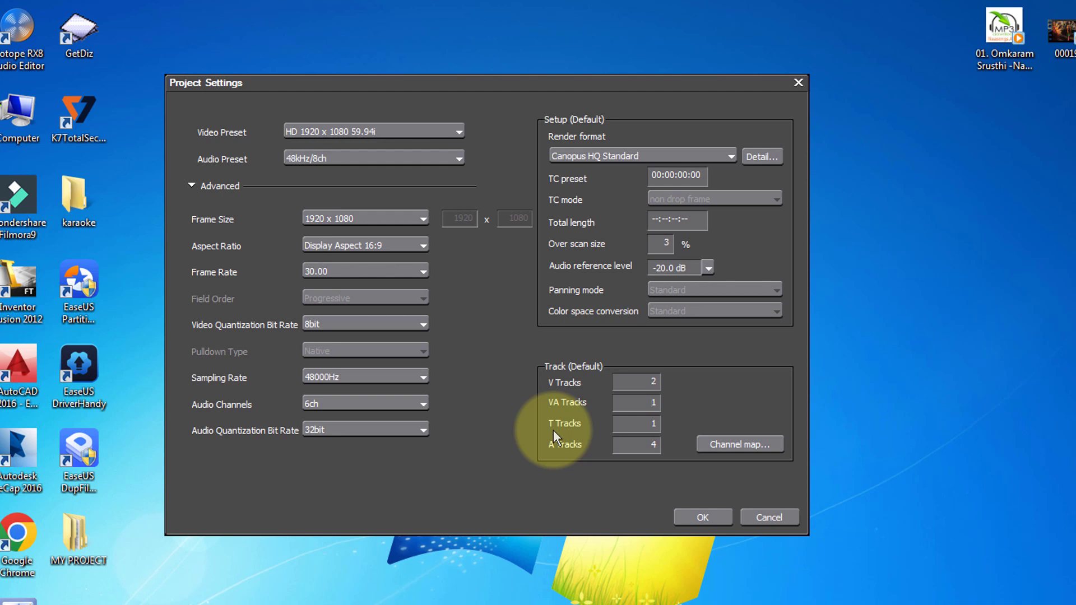
left_click(656, 426)
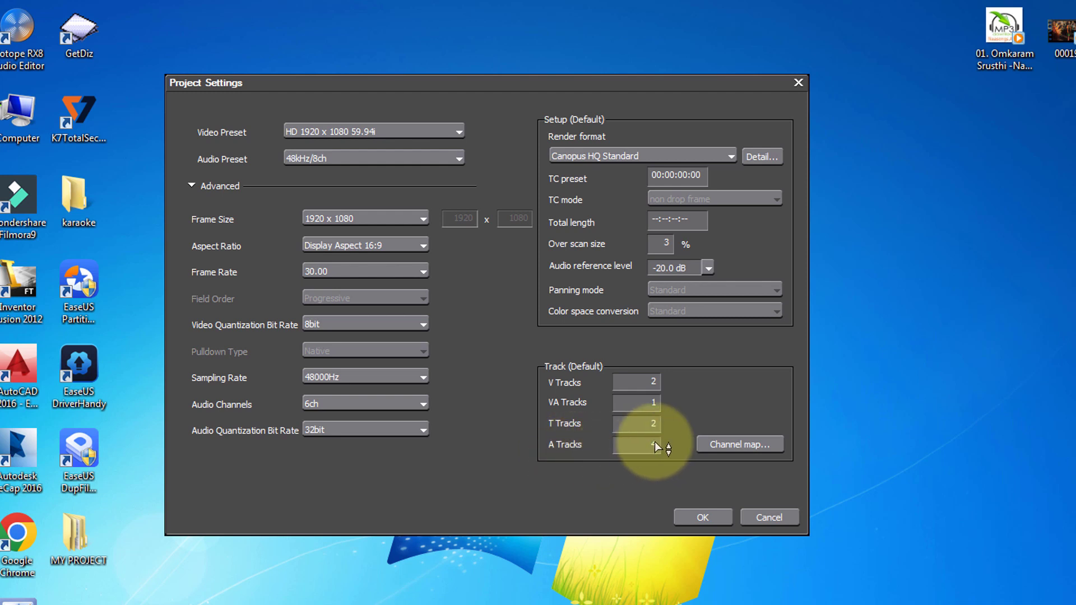
double_click(641, 450)
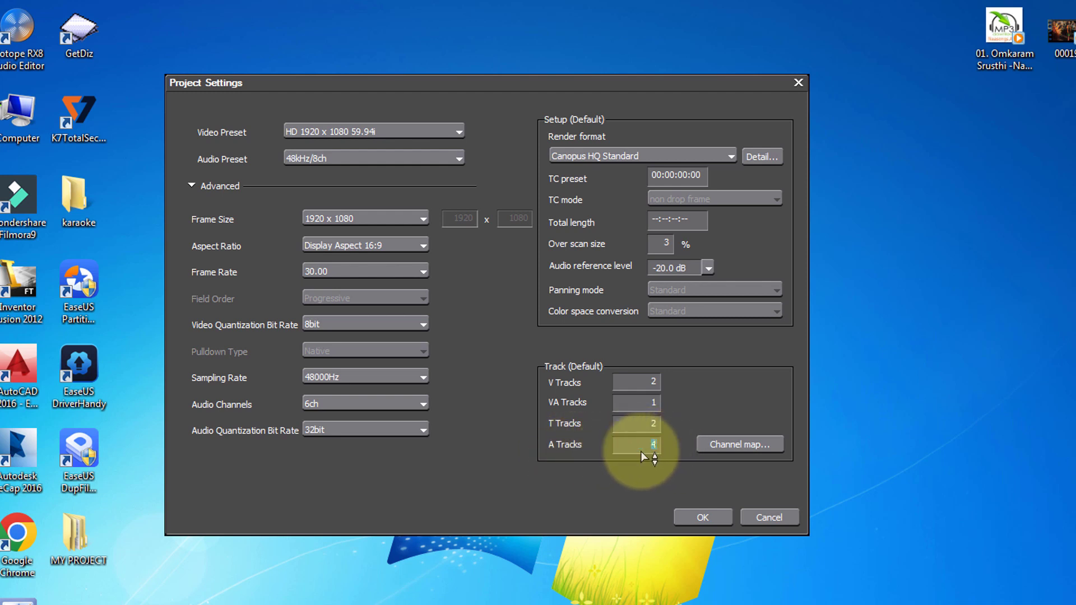
type("5")
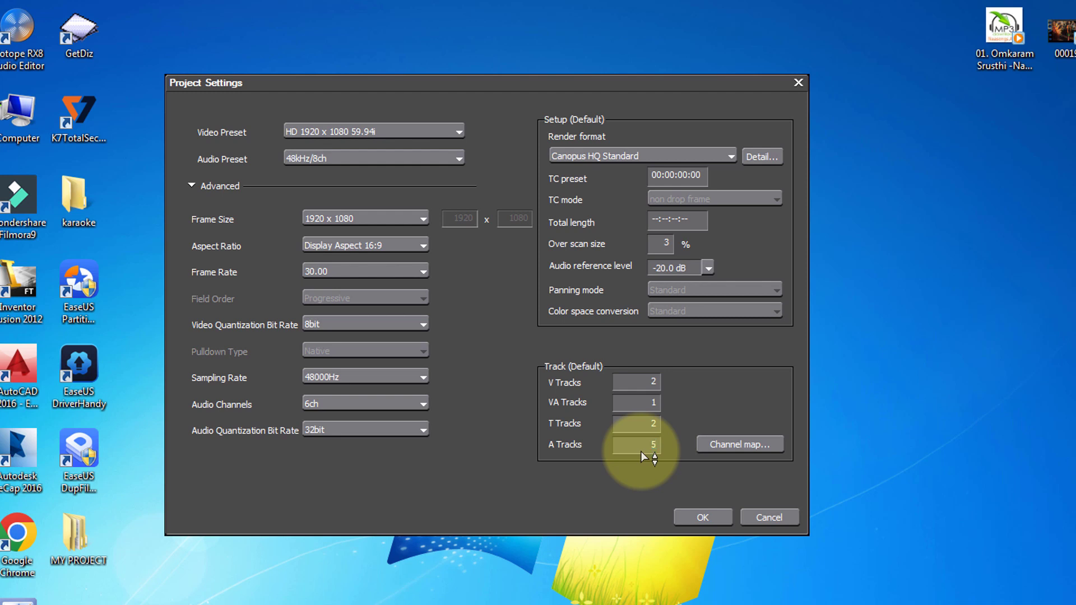
left_click(705, 515)
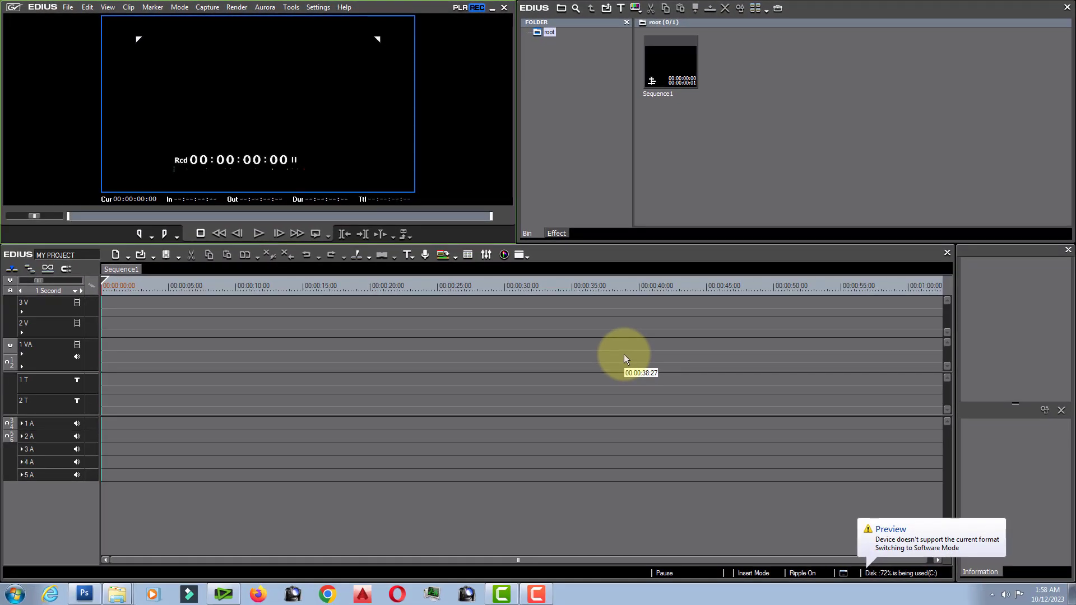
Create a bin folder named PHOTOS under root
left_click(578, 35)
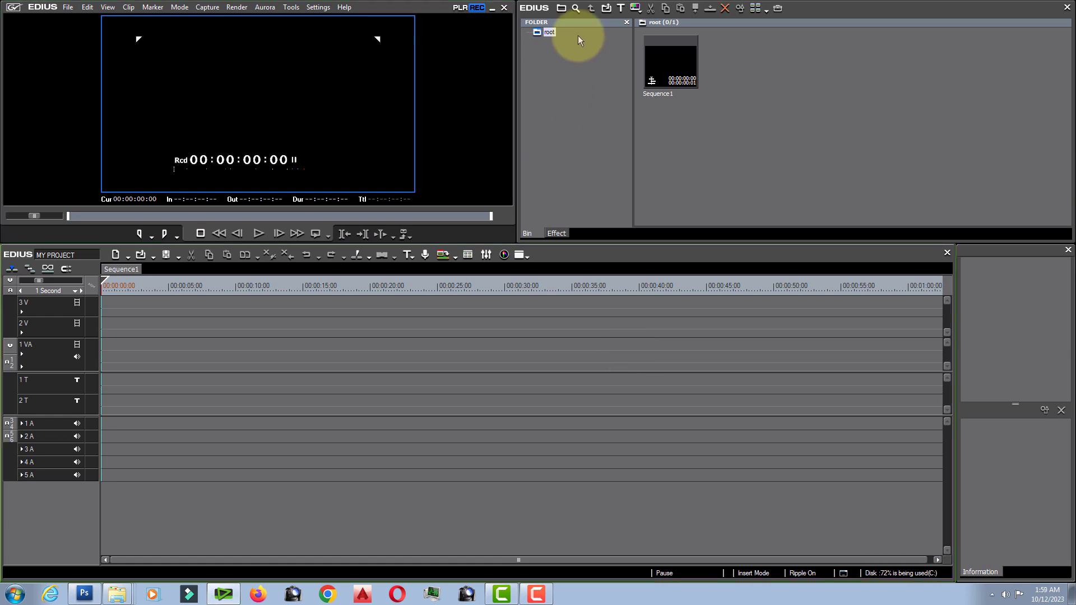
right_click(538, 33)
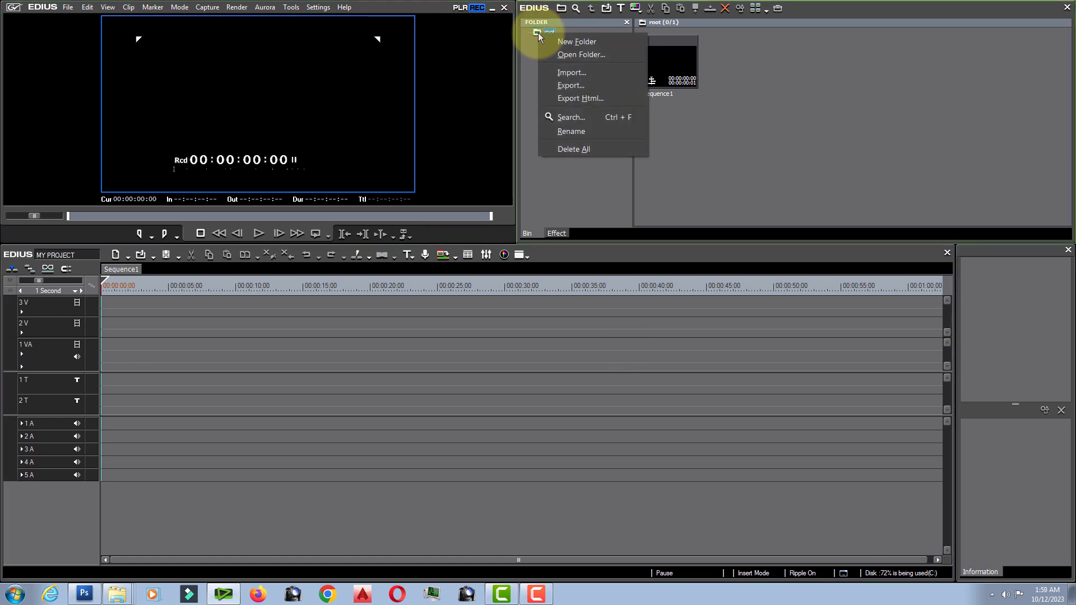
left_click(567, 43)
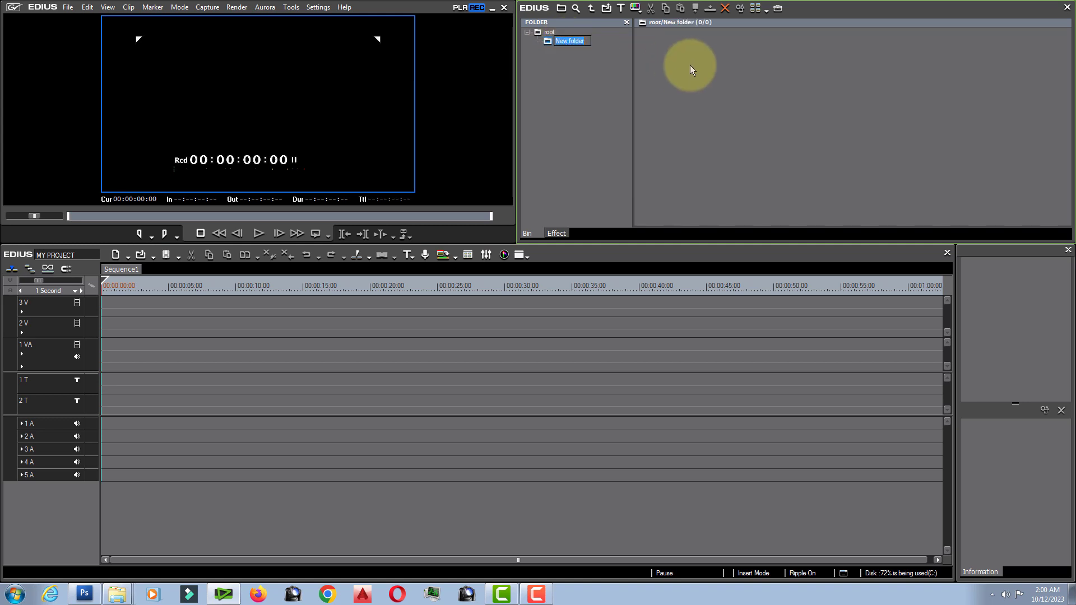
type("PHOTO")
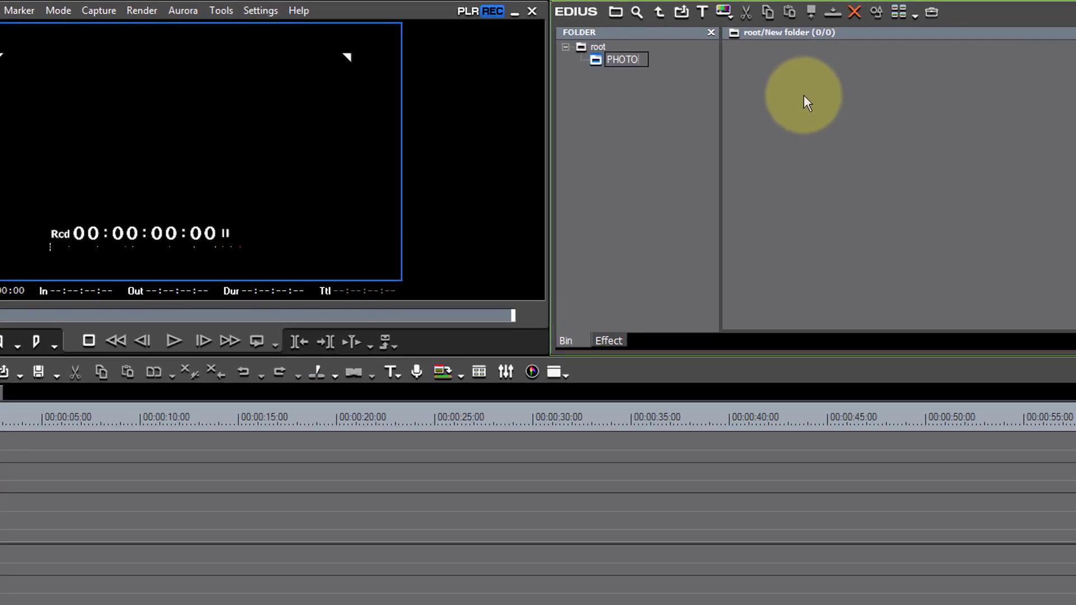
type("S")
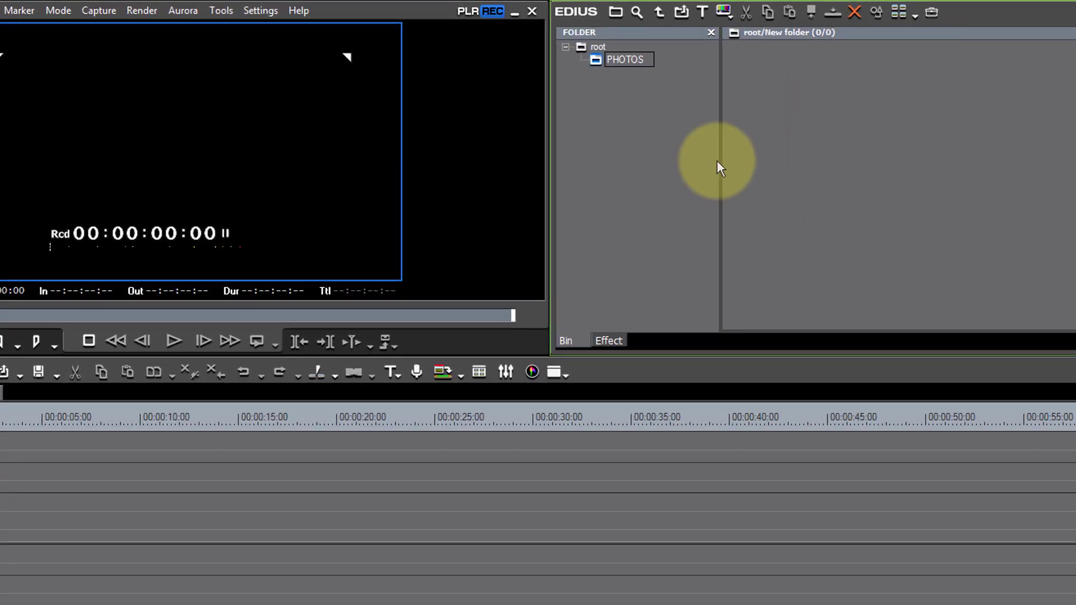
key("Return")
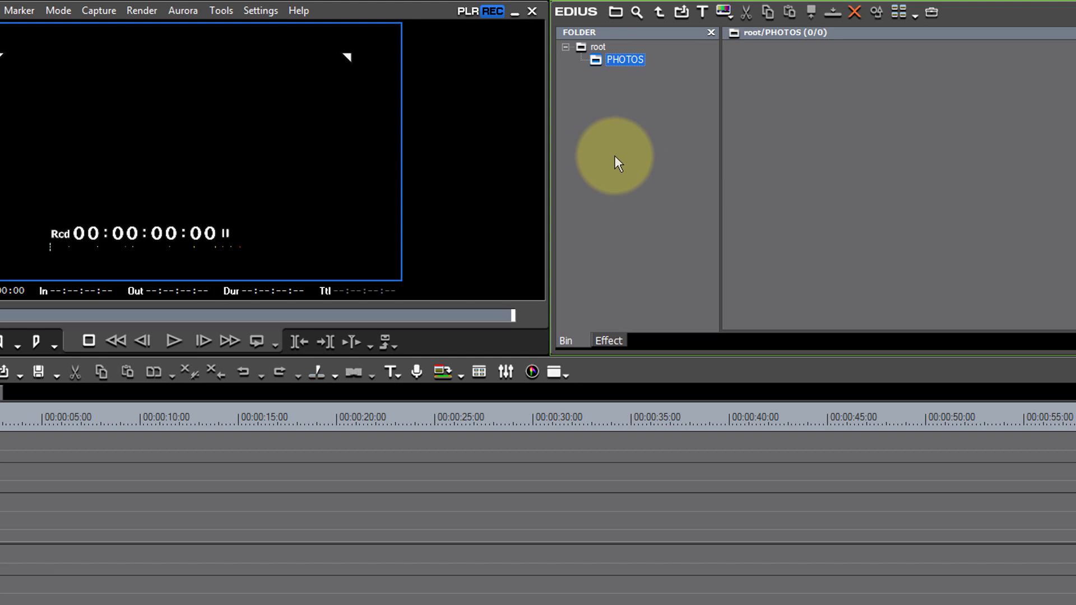
Create a bin folder named VIDEOS under root
right_click(580, 46)
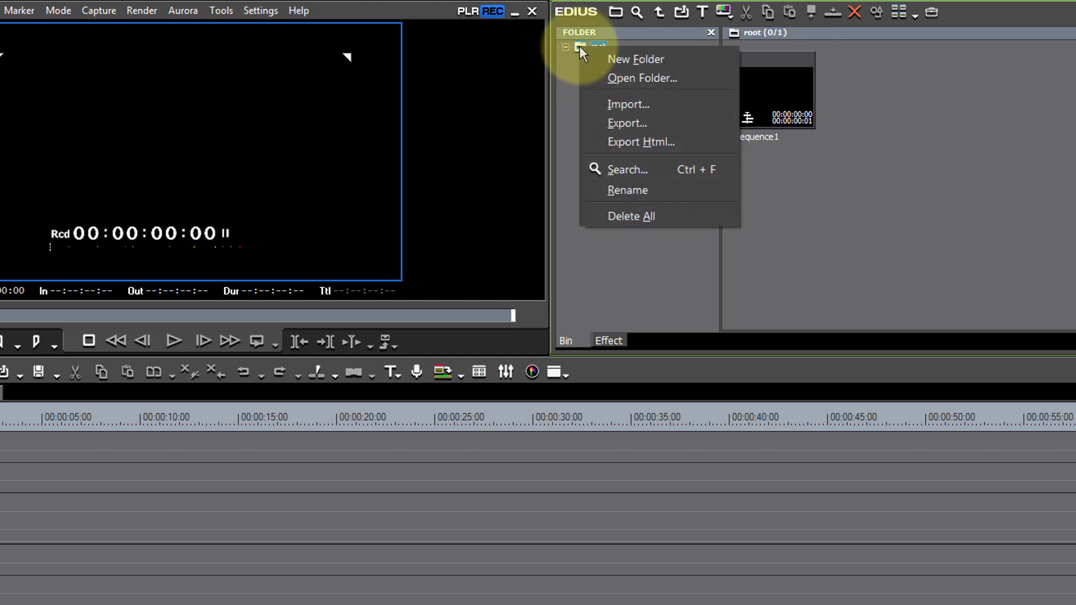
left_click(621, 58)
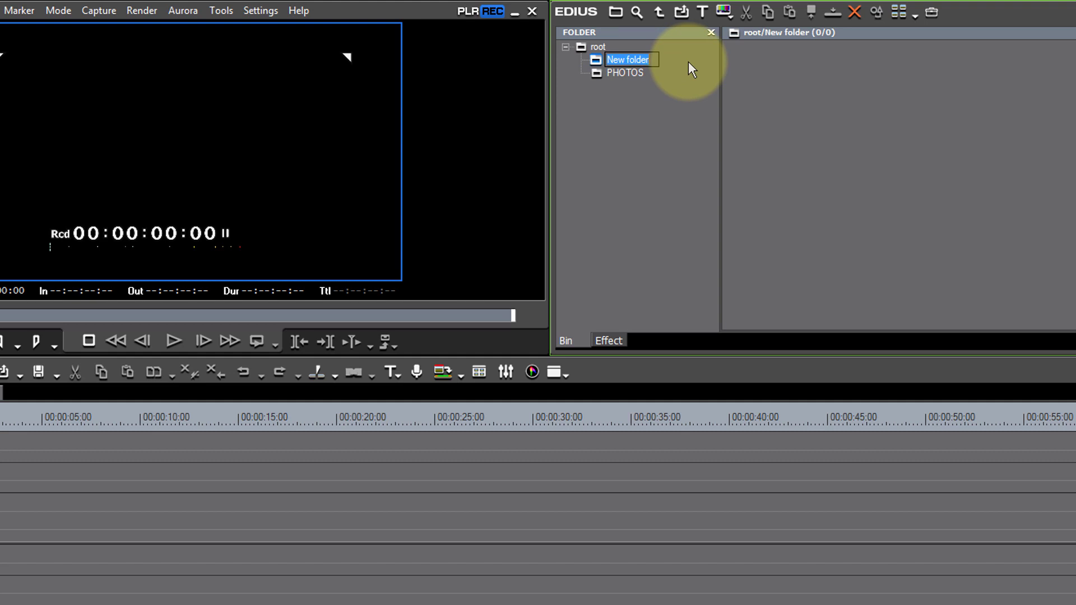
type("VI")
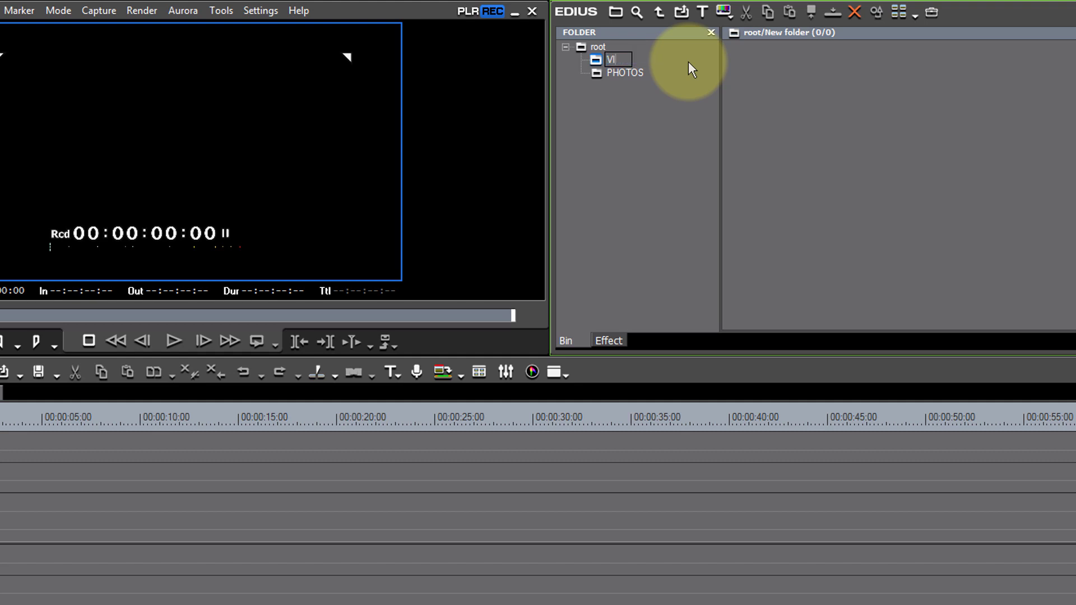
type("DEOS")
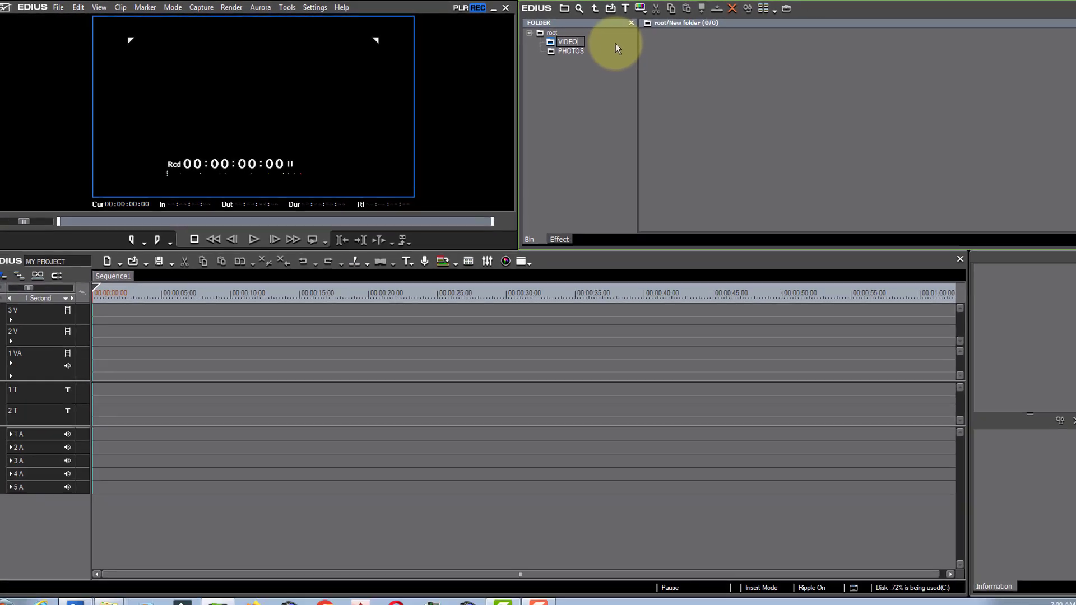
key("Return")
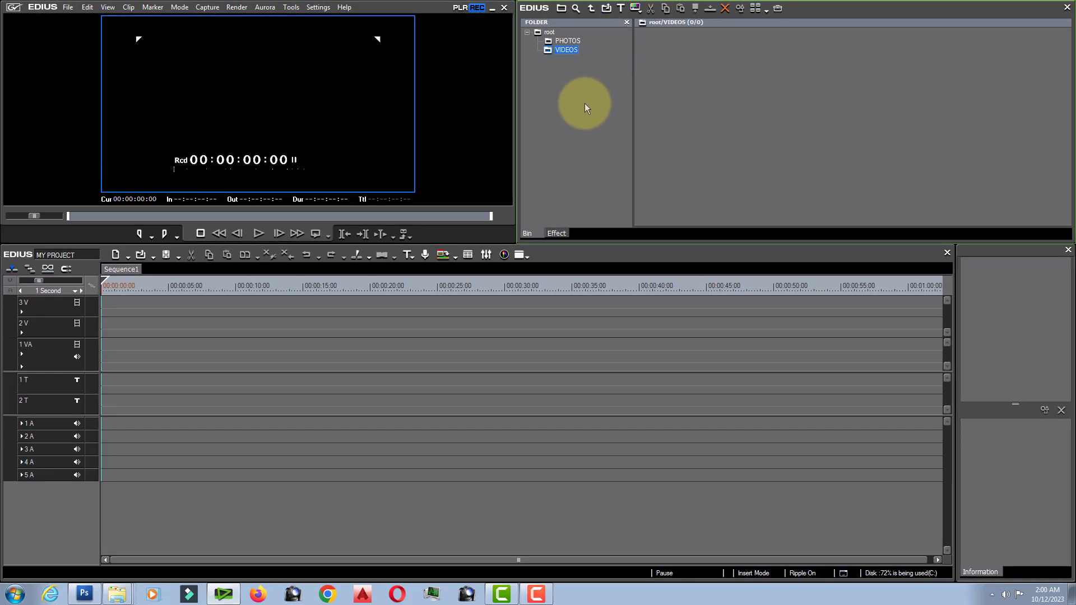
Create a bin folder named AUDIO under root
right_click(541, 34)
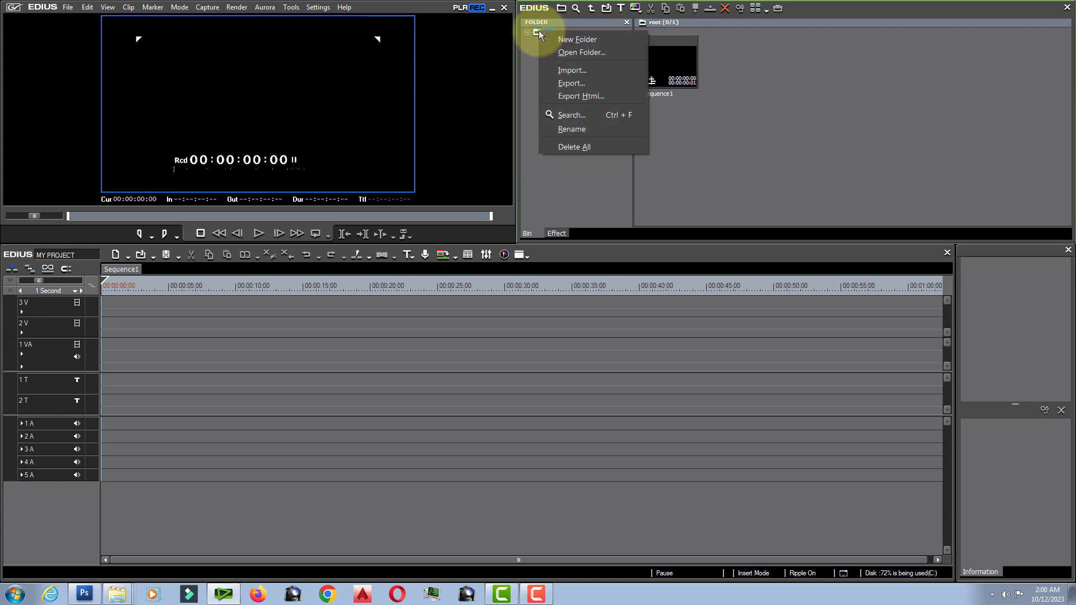
left_click(567, 38)
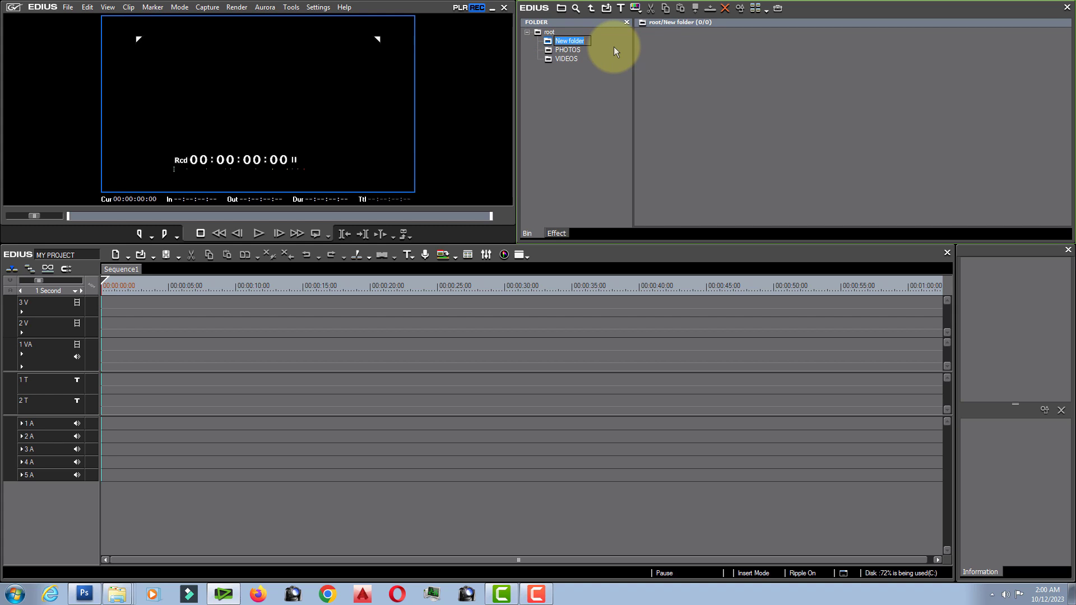
type("AUDIO")
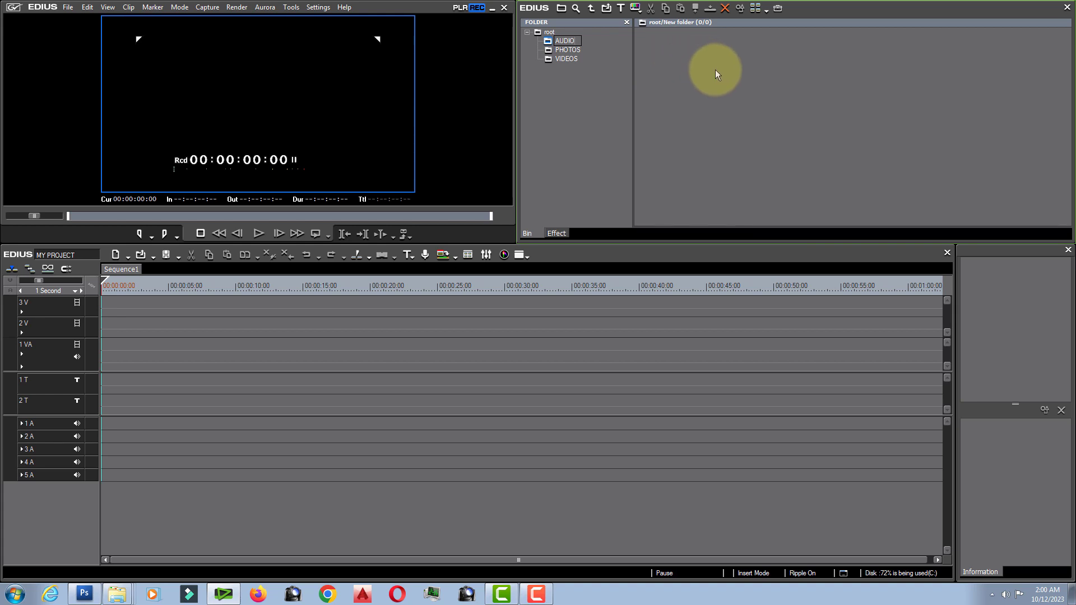
key("Return")
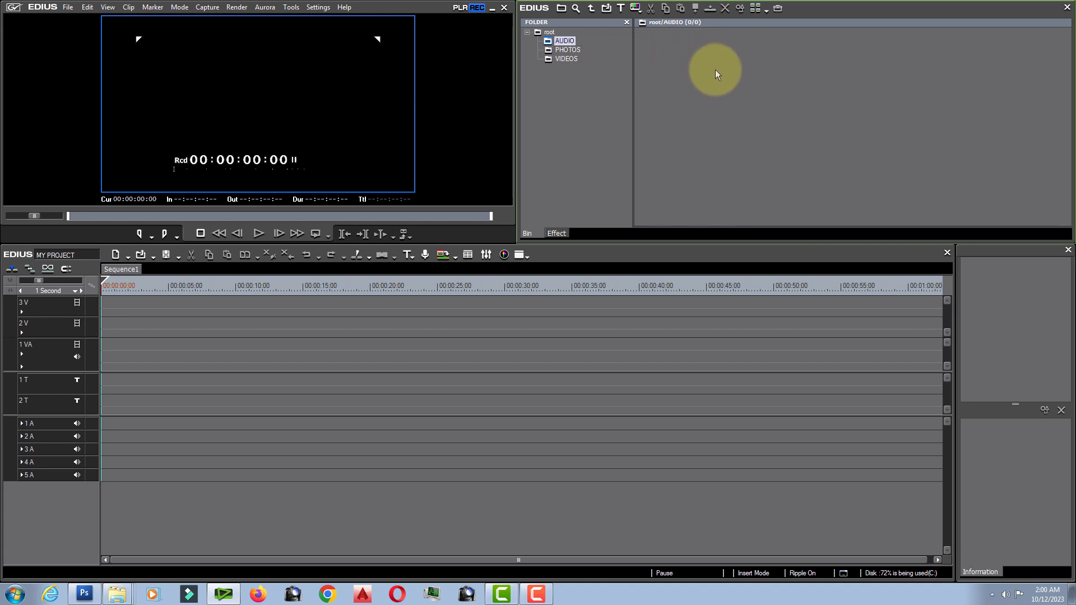
left_click(587, 135)
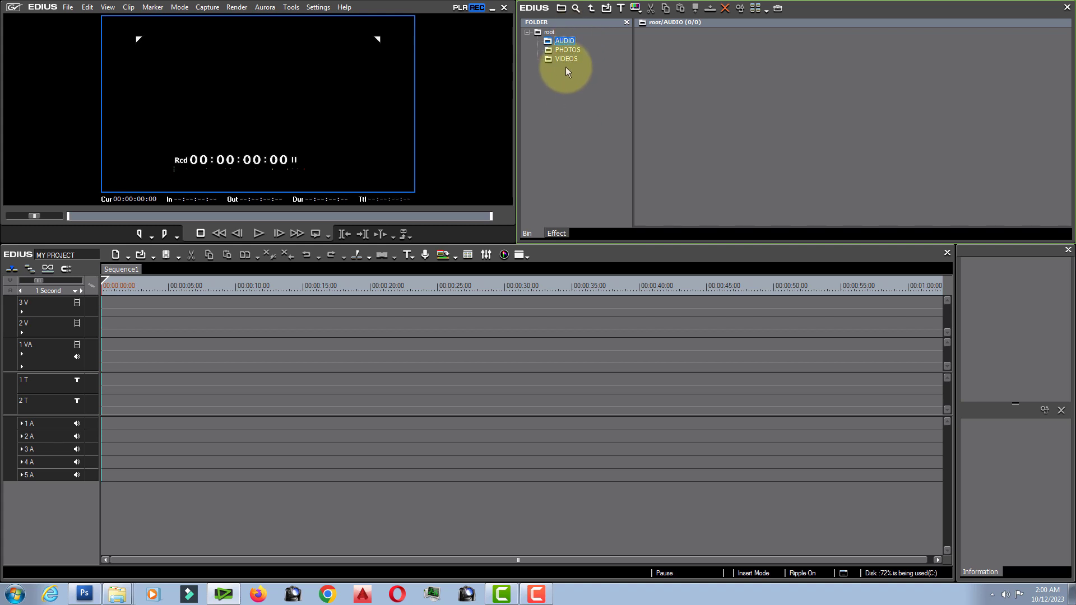
Import the Vinayaka-Images picture from the Desktop into the PHOTOS bin folder
left_click(553, 50)
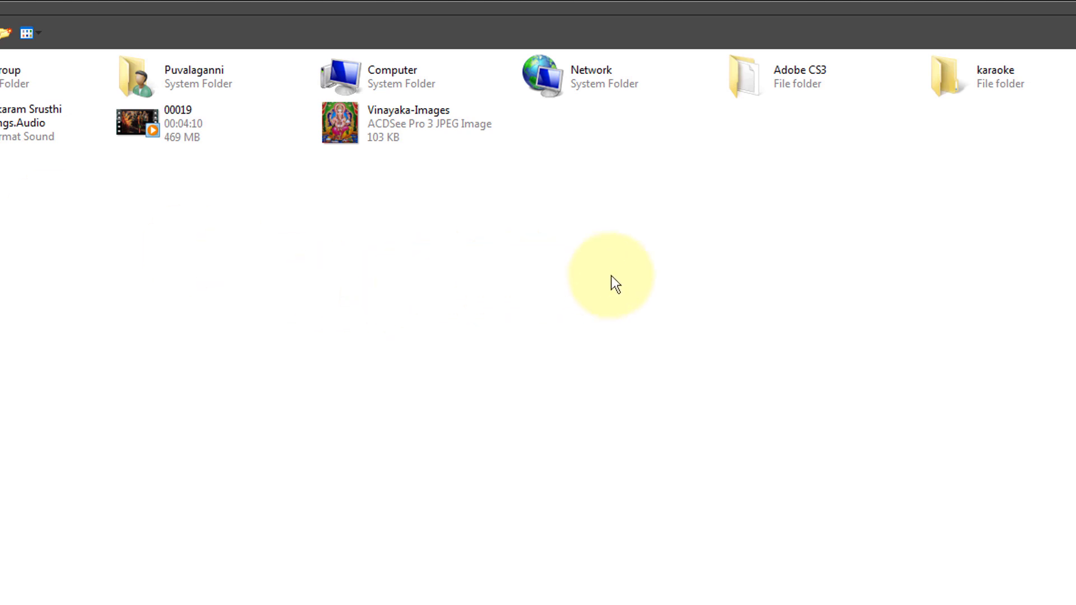
left_click(352, 124)
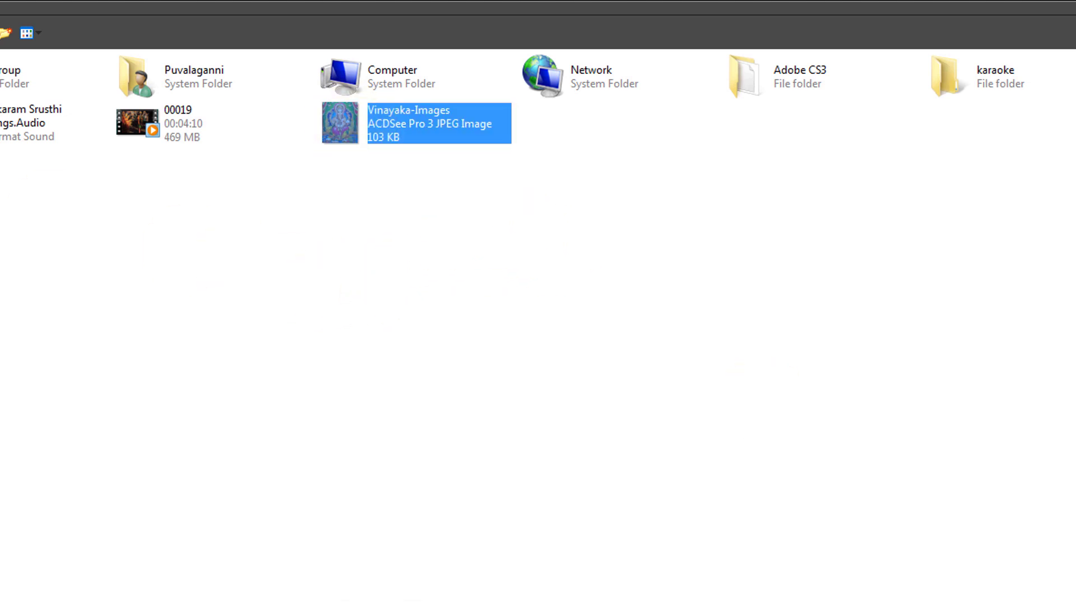
key("Return")
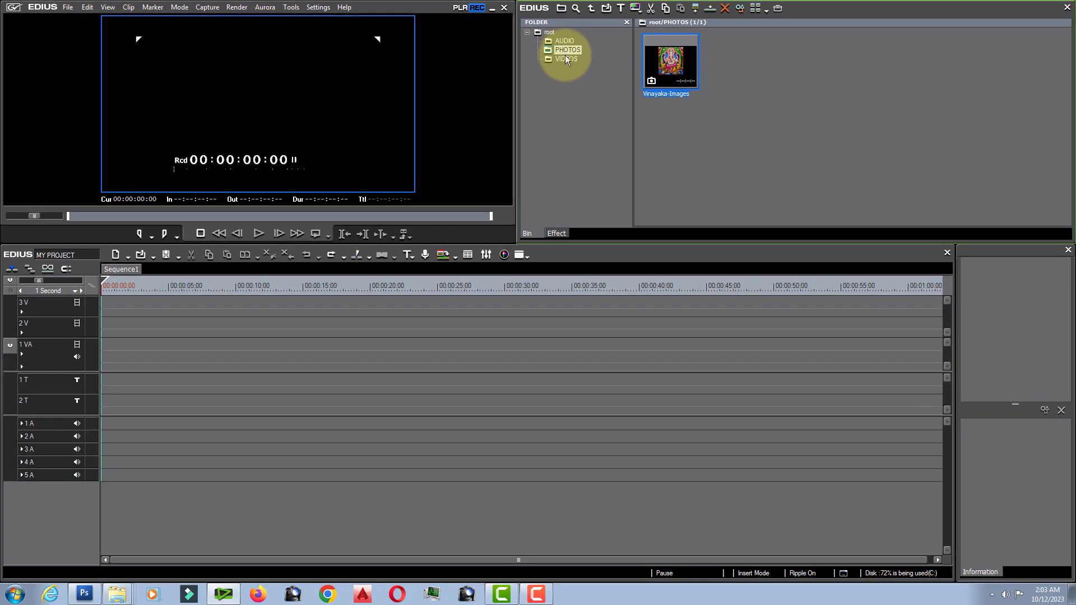
Try to import the 00019 video clip from the Desktop into the VIDEOS bin folder
left_click(566, 58)
double_click(705, 88)
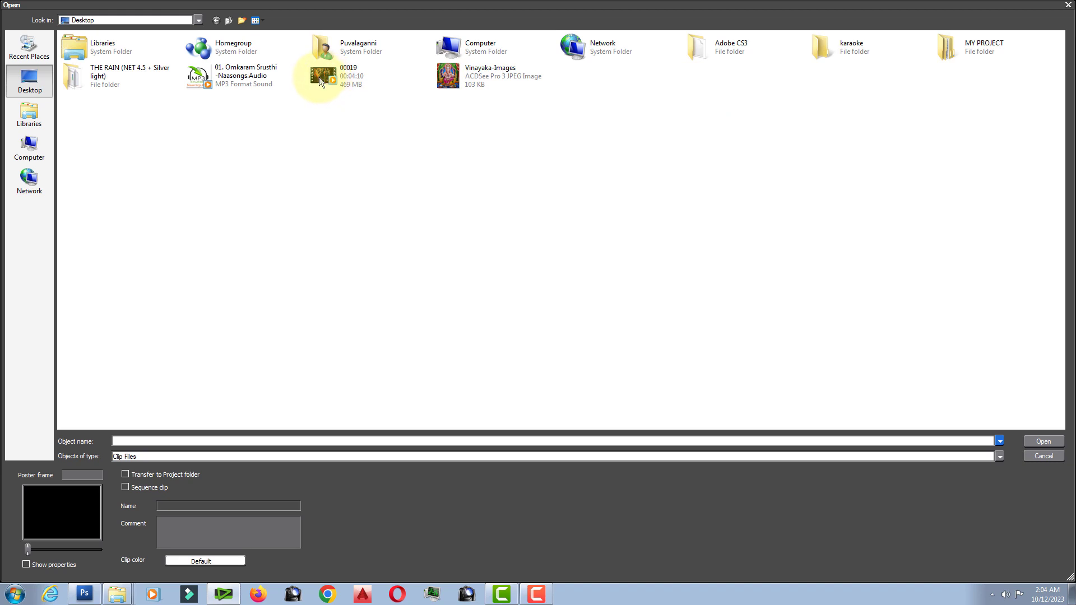
left_click(320, 82)
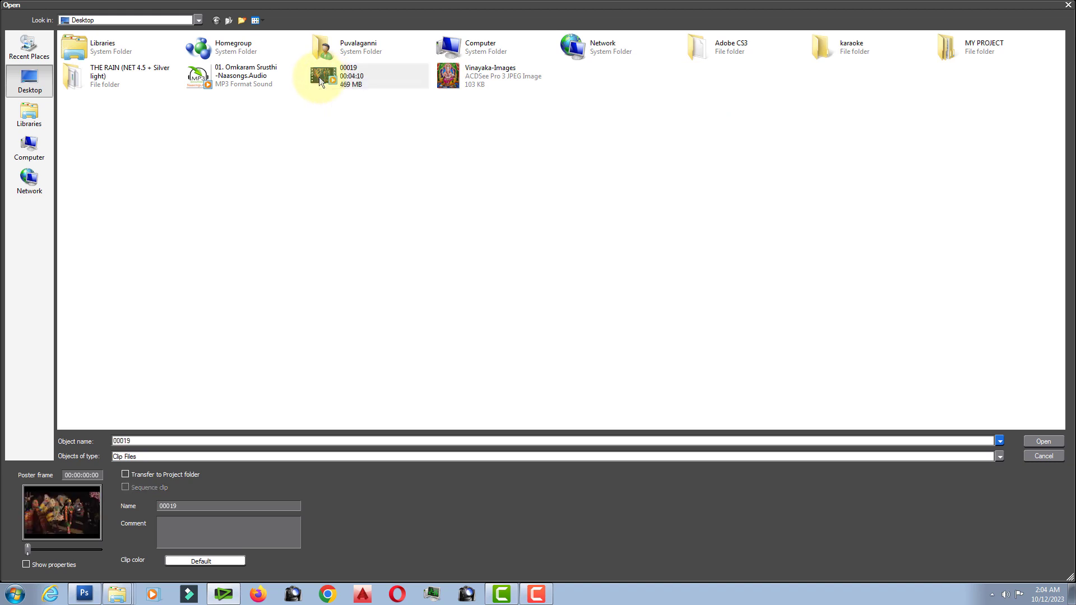
left_click(1069, 5)
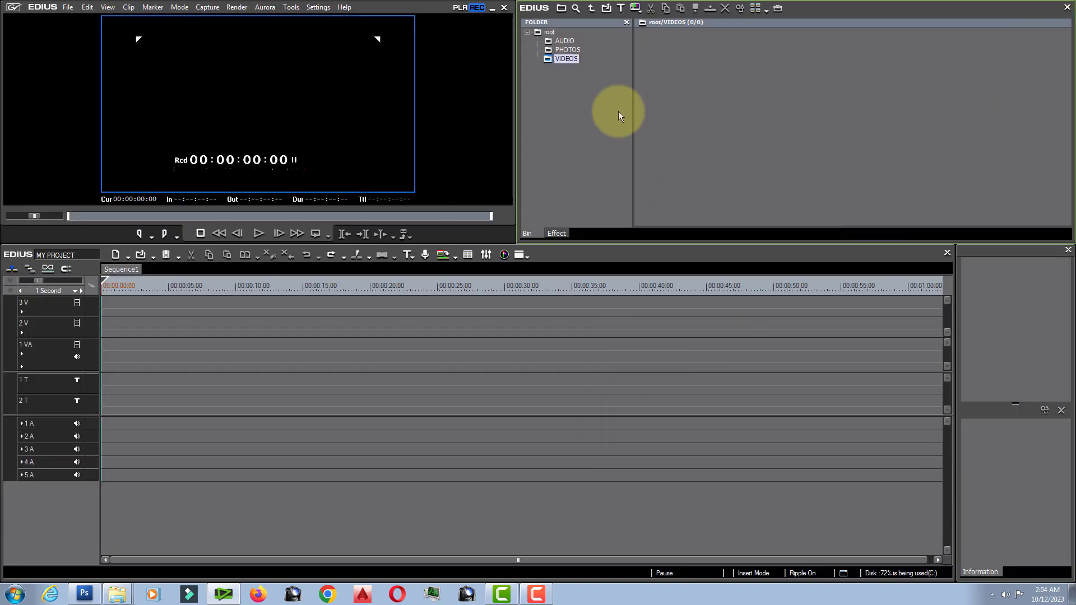
Import the audio file 01. Omkaram Srusthi -Naasongs.Audio from the Desktop into the AUDIO bin folder
left_click(568, 42)
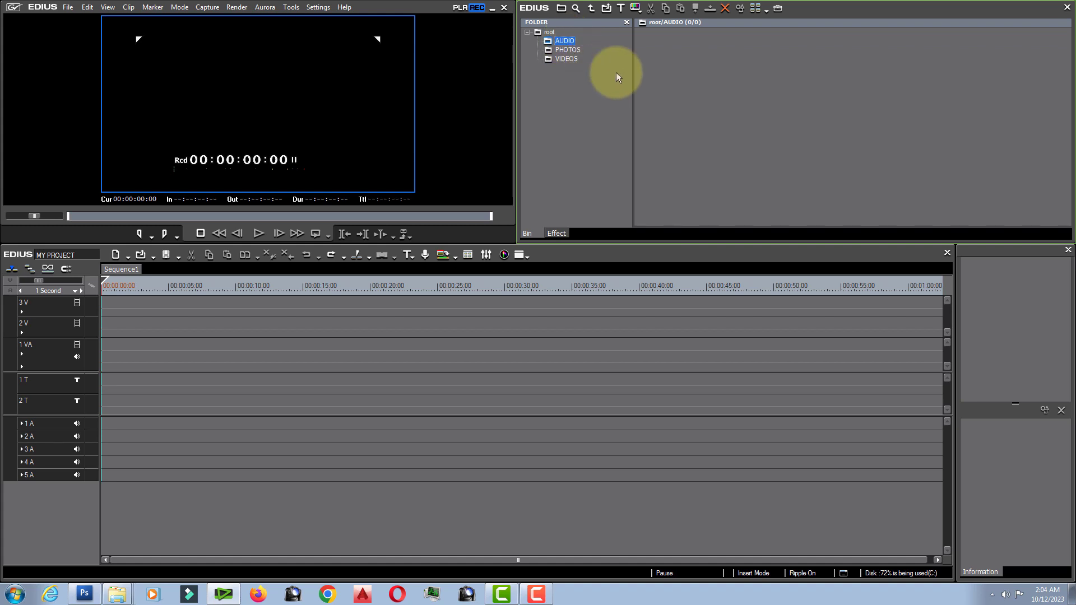
double_click(781, 73)
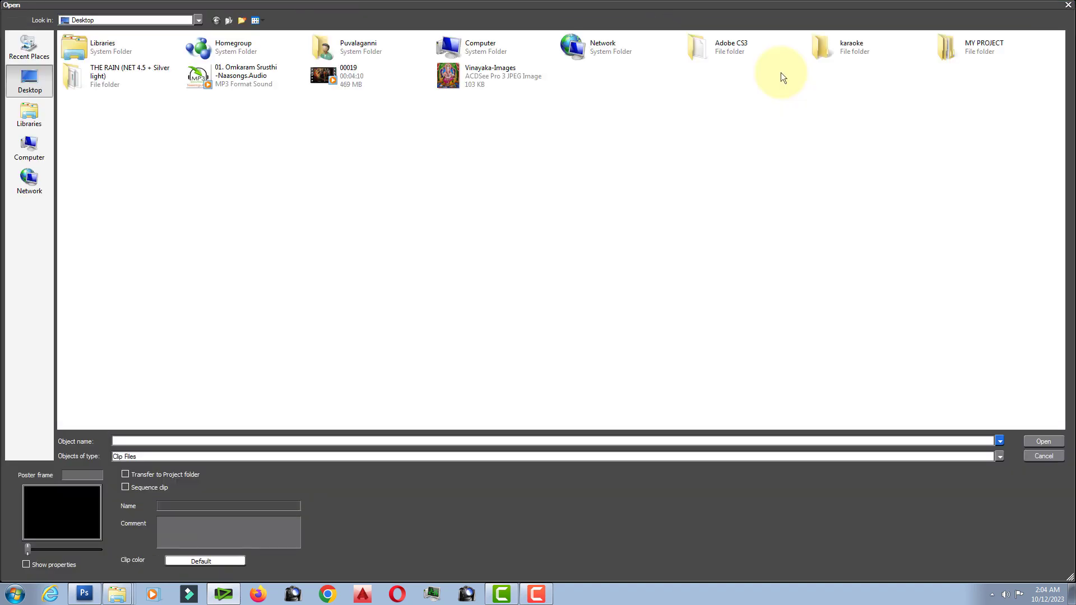
left_click(198, 79)
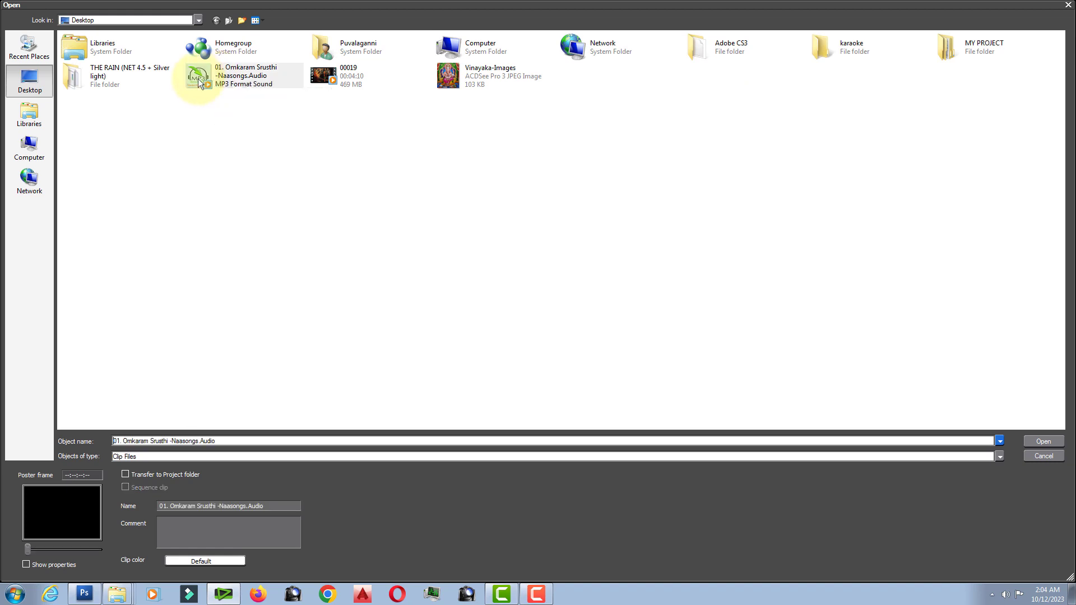
left_click(1043, 443)
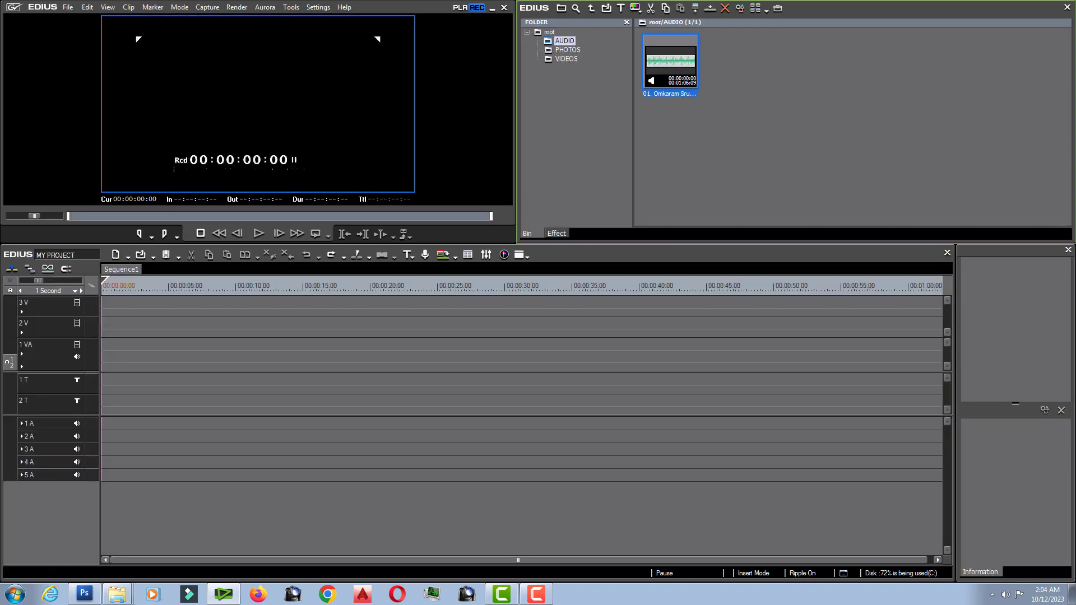
Import the 00019 video clip from the Desktop into the VIDEOS bin folder
left_click(574, 60)
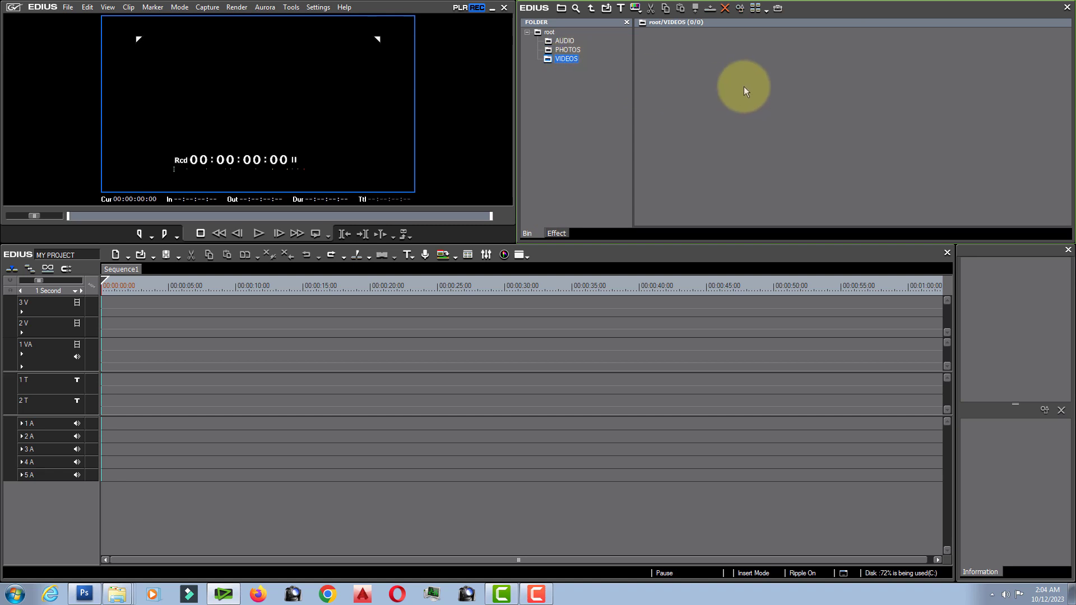
double_click(704, 92)
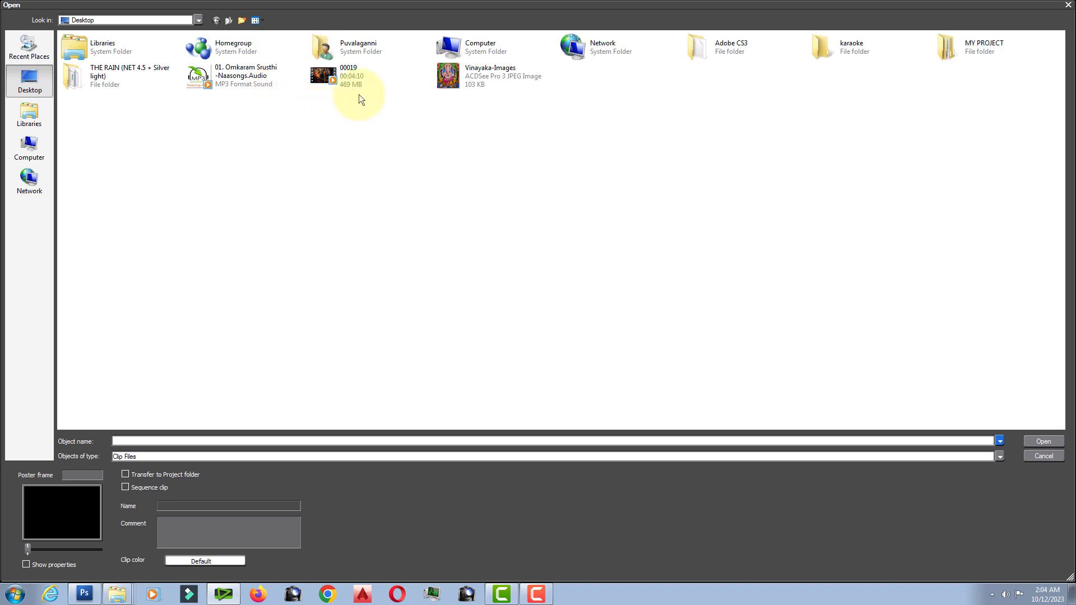
left_click(316, 75)
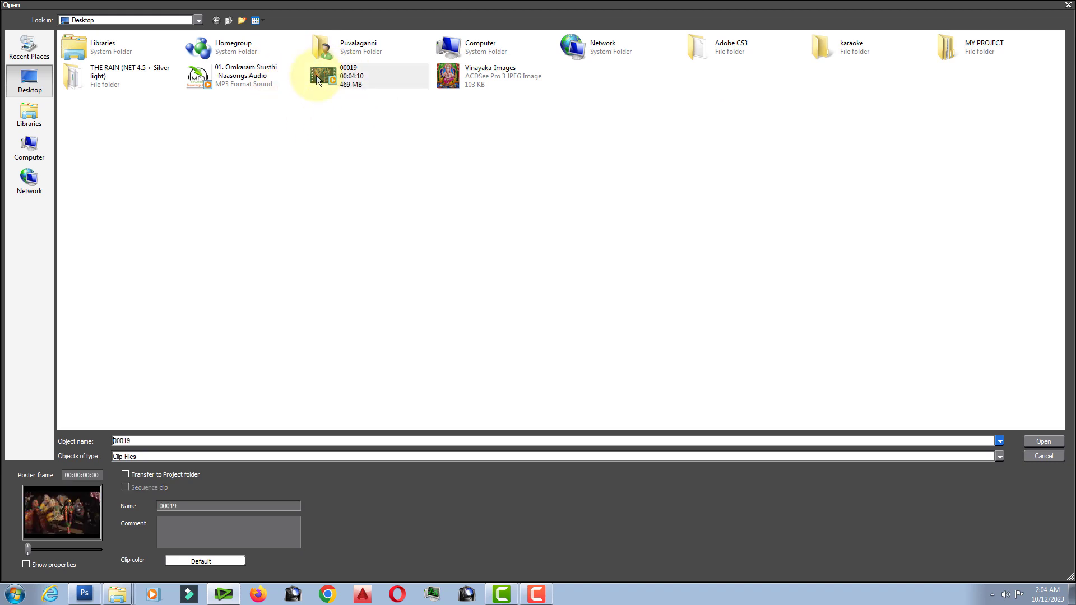
left_click(1037, 441)
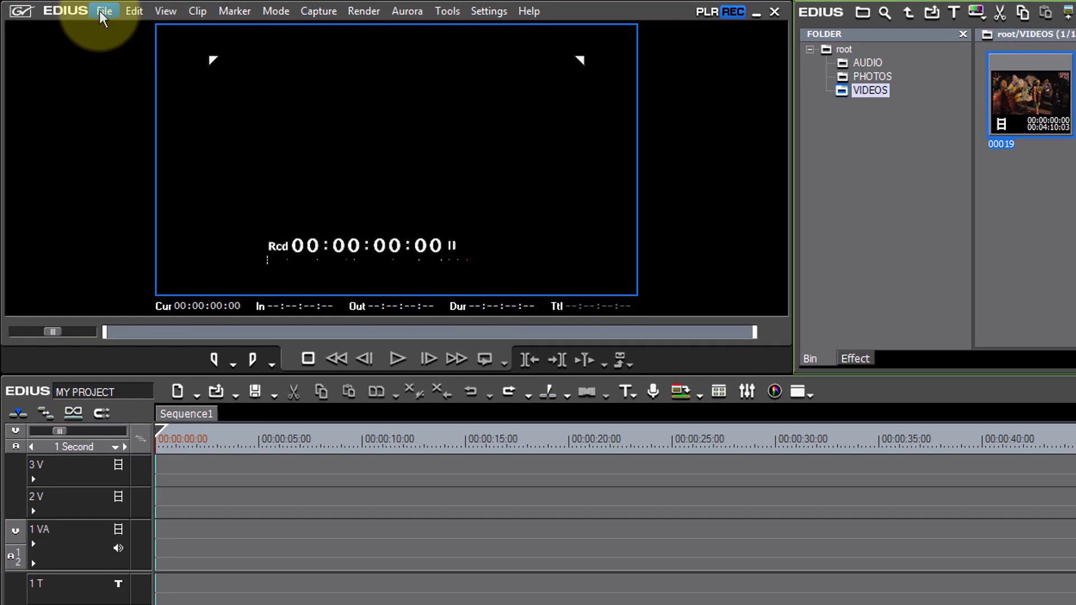
Save the project
left_click(100, 11)
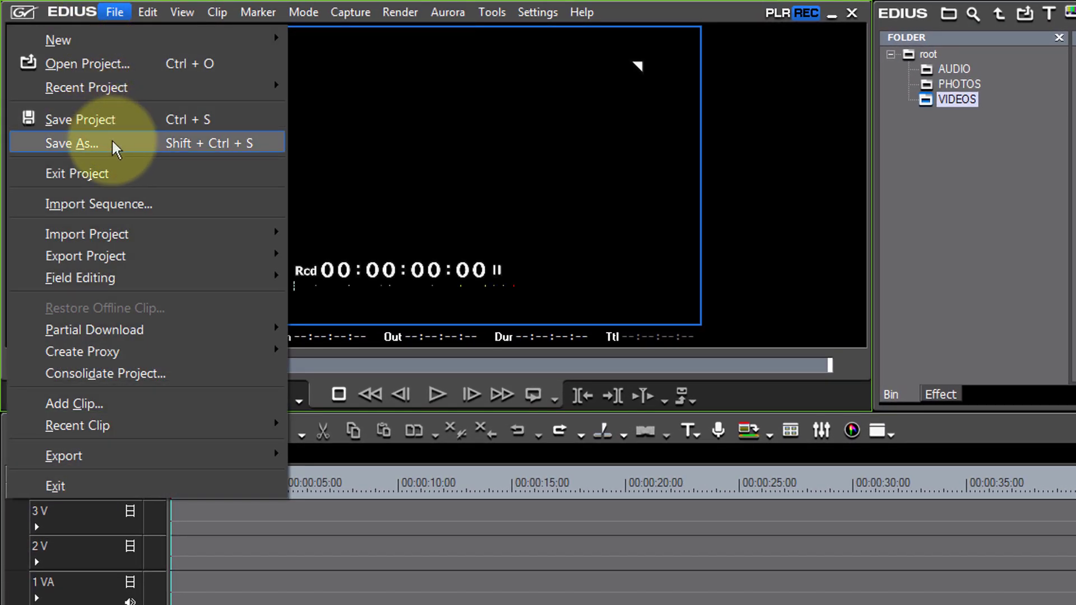
left_click(126, 130)
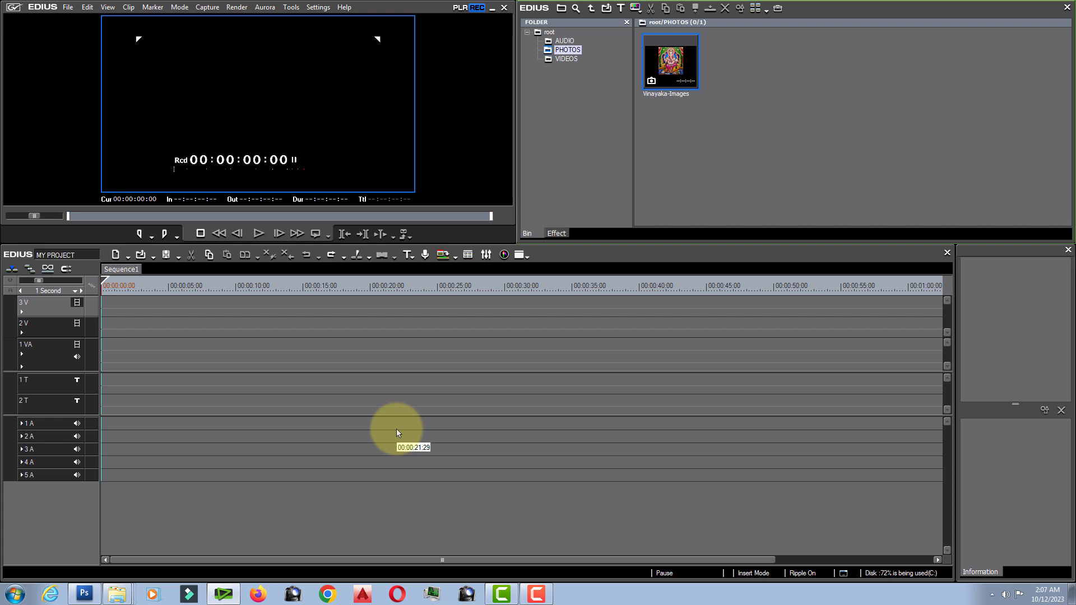
Place the Vinayaka-Images picture on the 1 VA track at about 00:00:05:24 and the 00019 video directly after it
left_click(663, 63)
left_click_drag(663, 63, 204, 353)
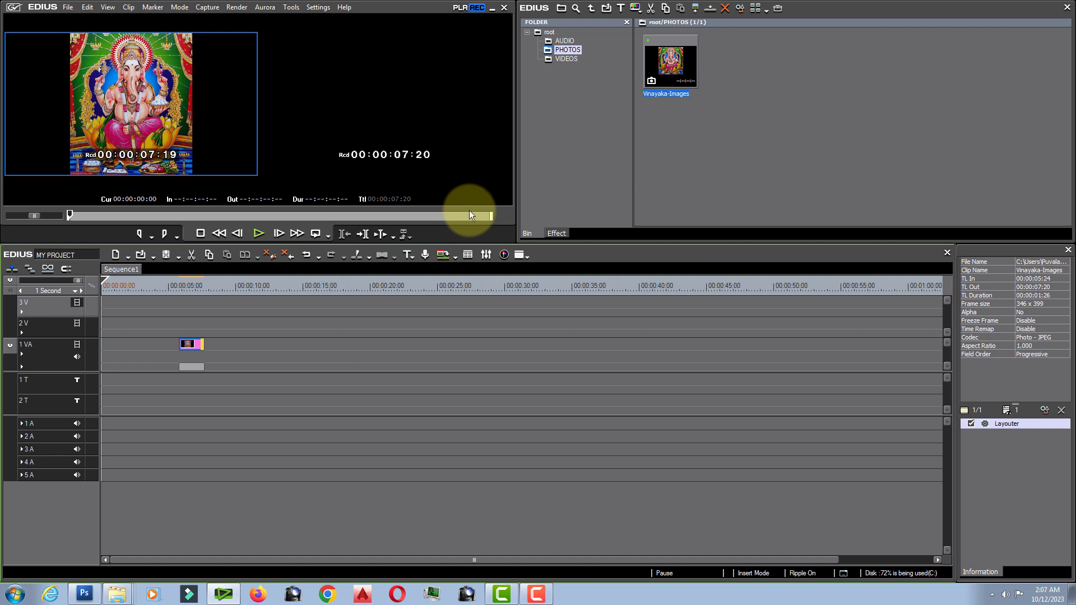
left_click(570, 60)
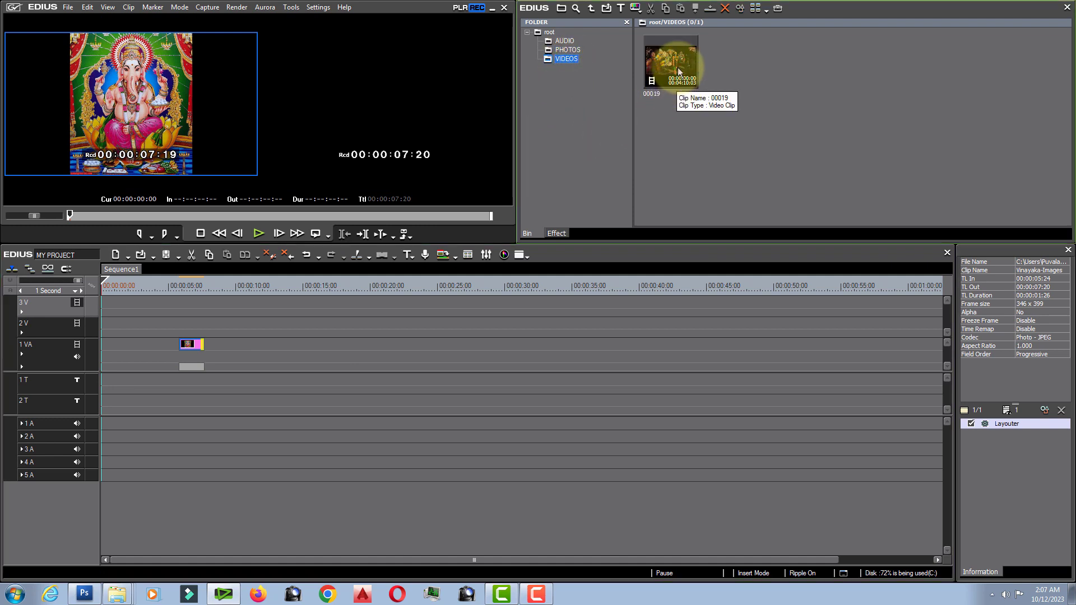
left_click_drag(678, 84, 208, 352)
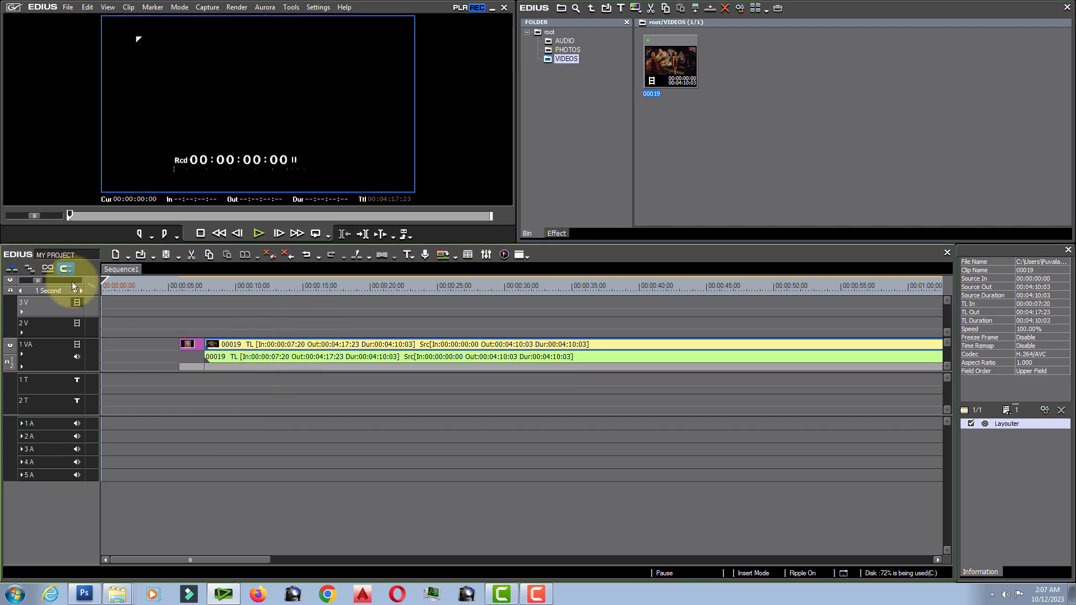
Play back the timeline from the picture into the opening of the 00019 video
left_click_drag(37, 280, 54, 281)
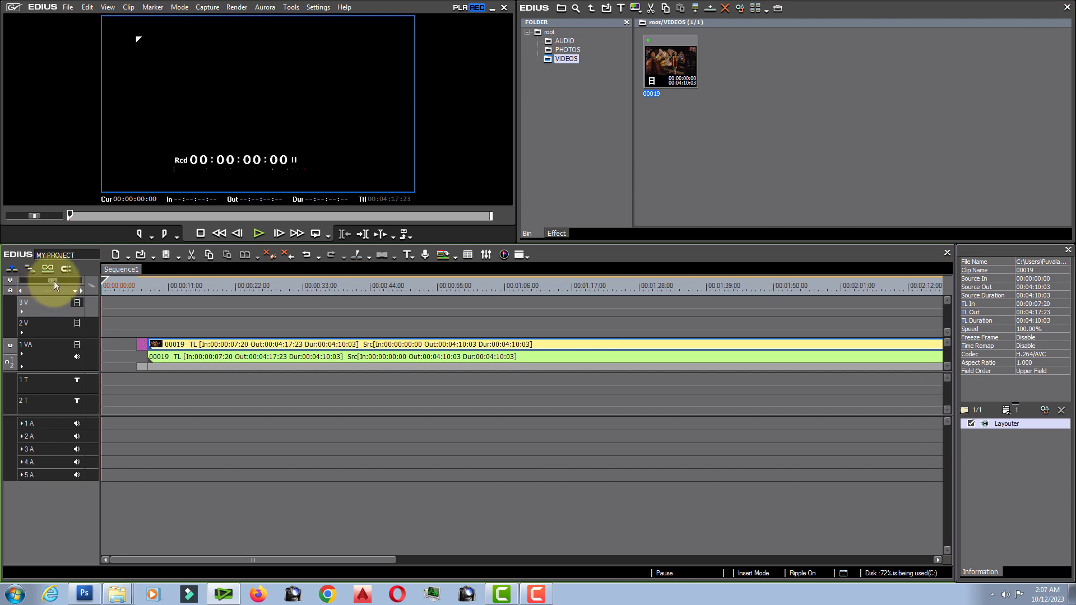
left_click(145, 287)
key("space")
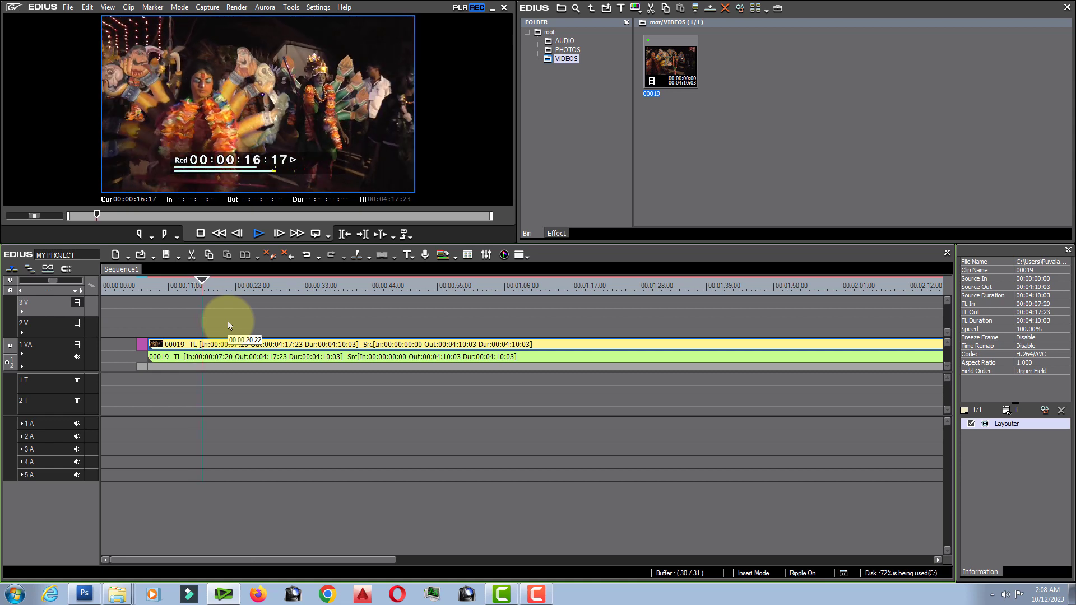
key("space")
key("Up")
key("Up")
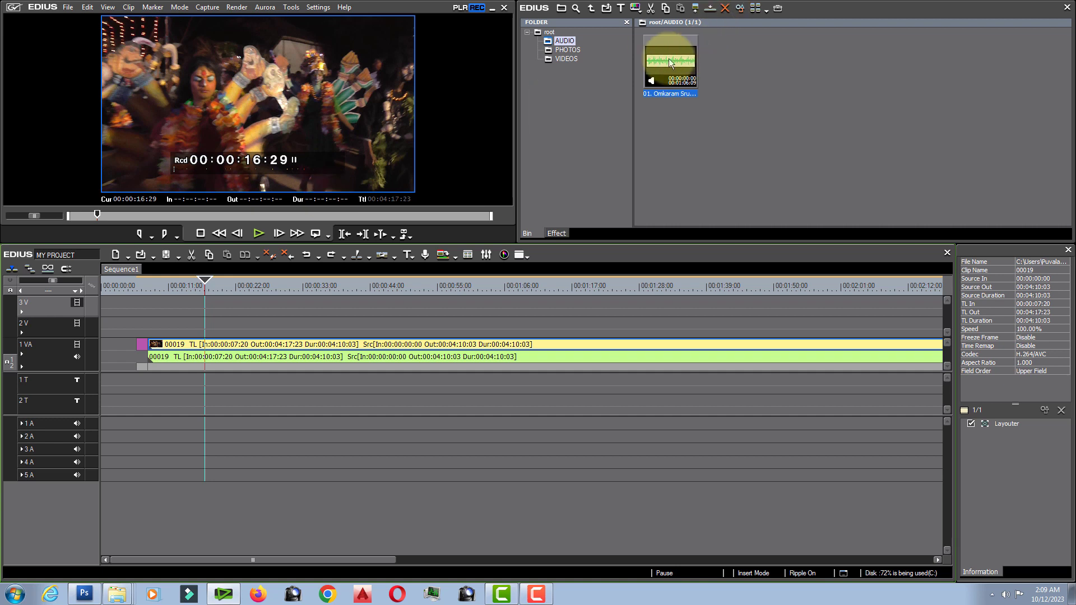
Place the Omkaram Srusthi audio on track 1 A, aligned with the picture's start at 00:00:05:24, and mute the 1 VA track's audio
left_click_drag(670, 59, 137, 431)
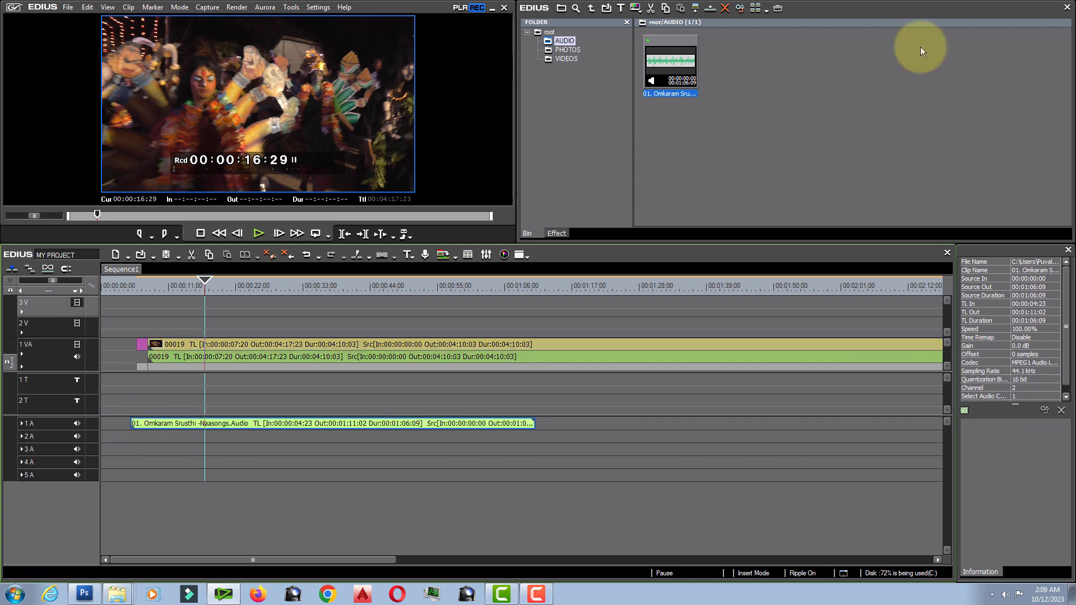
left_click_drag(200, 284, 152, 414)
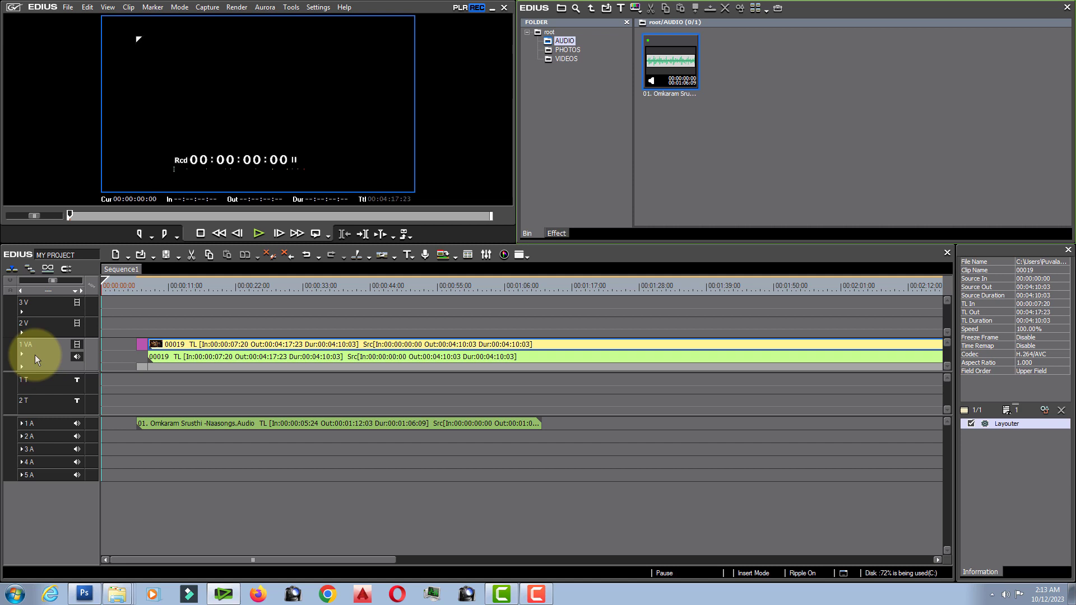
left_click(78, 356)
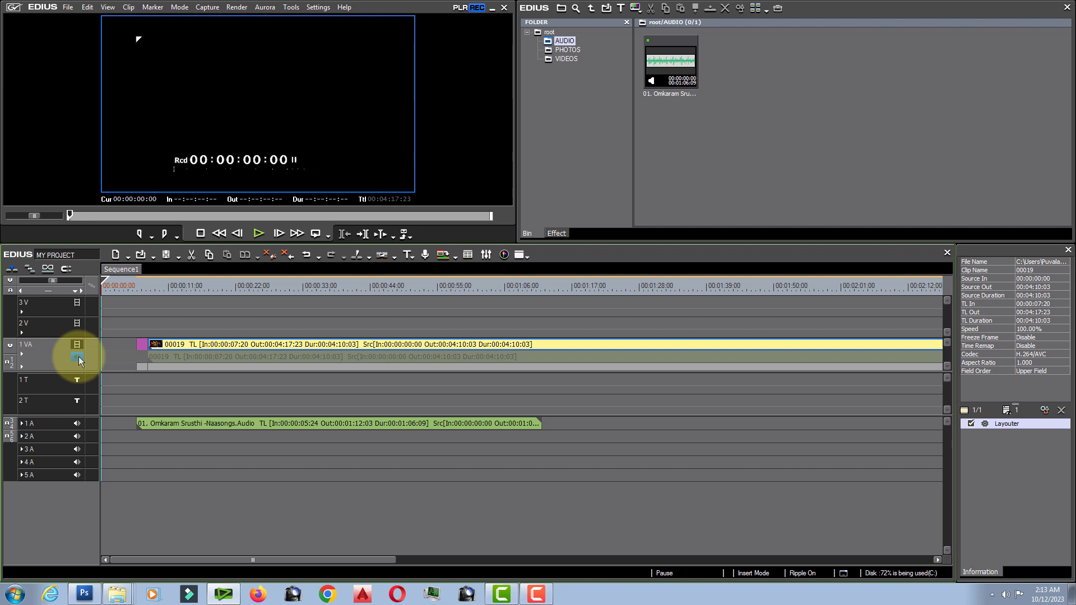
Play back the sequence from the start of the picture to check the video with the added audio
left_click(115, 284)
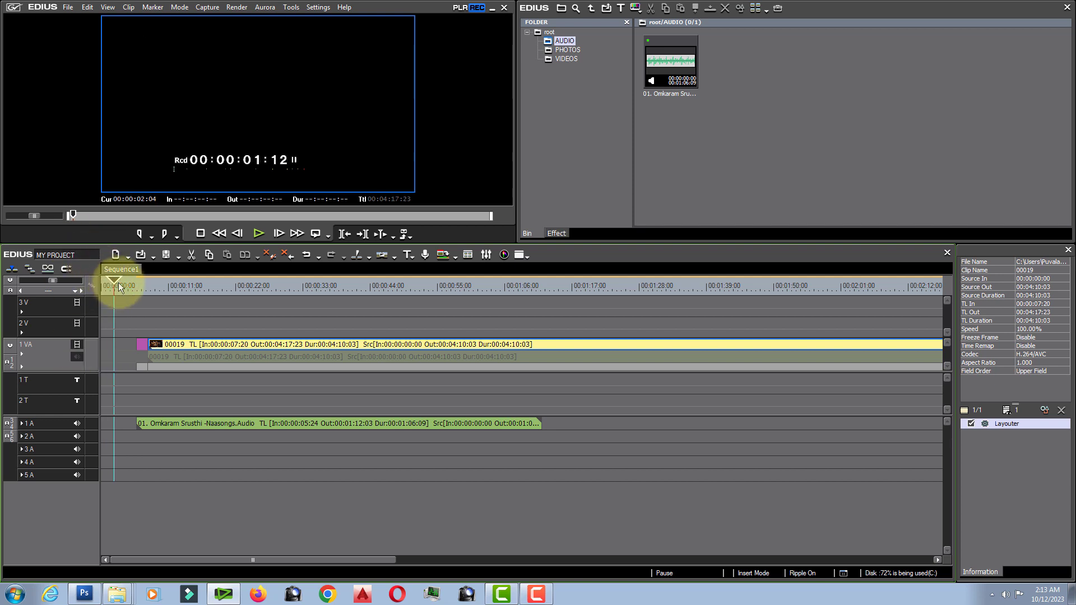
left_click_drag(119, 285, 135, 291)
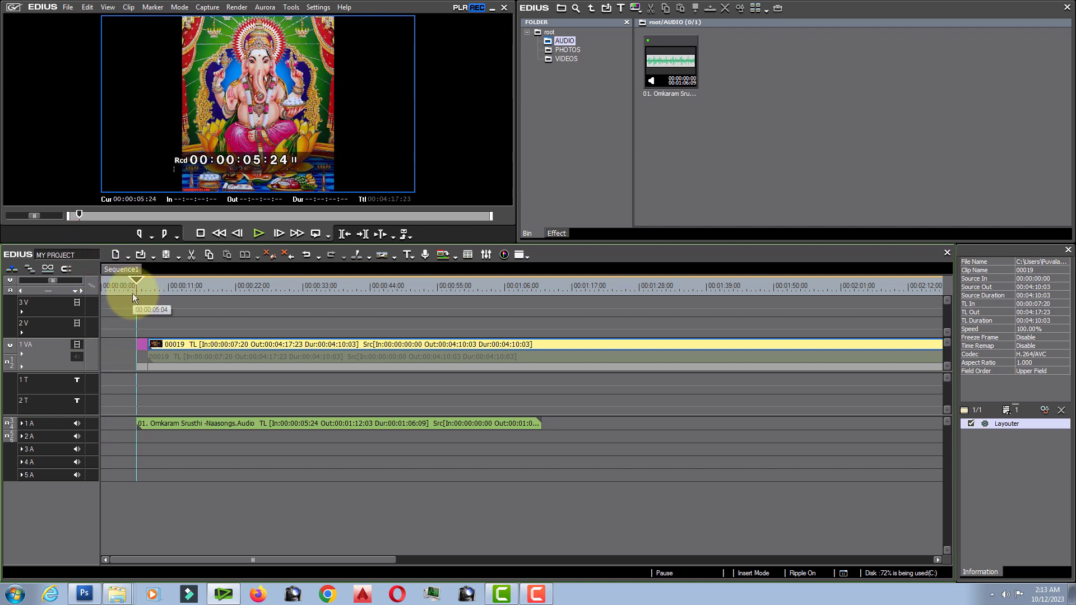
key("space")
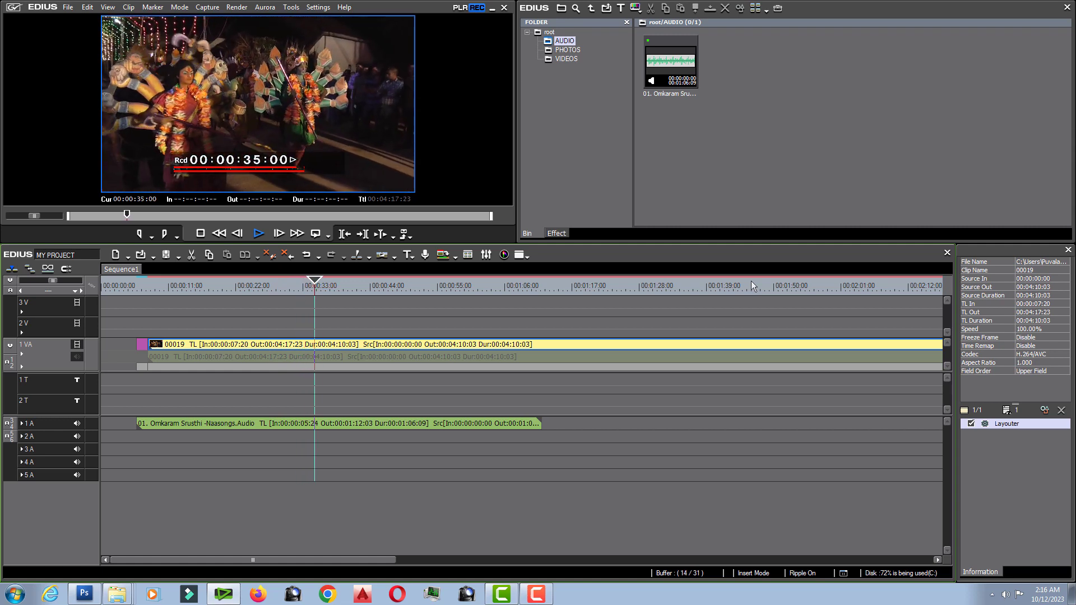
key("space")
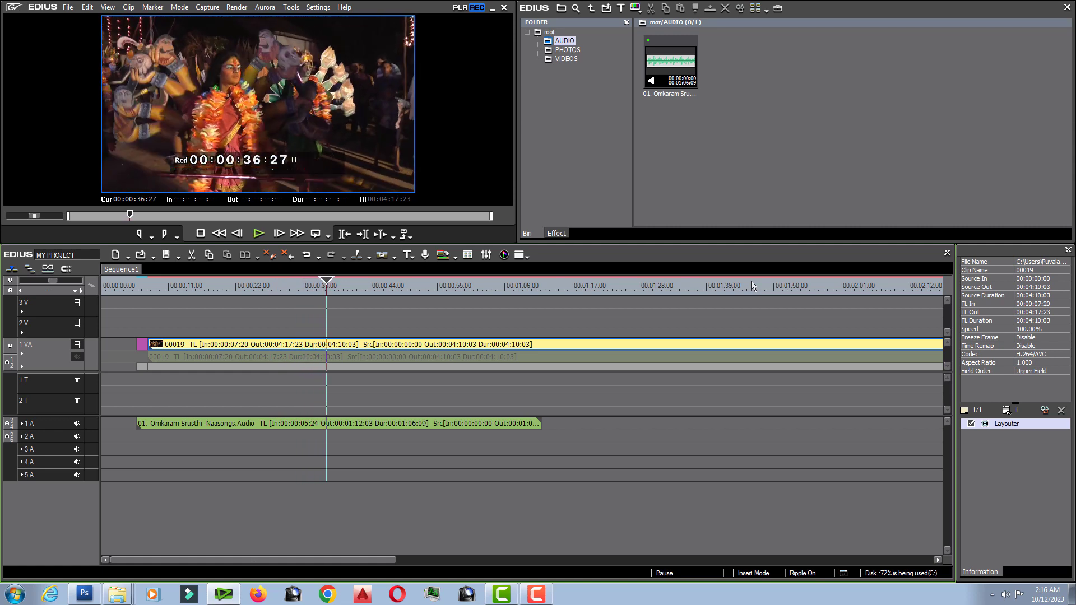